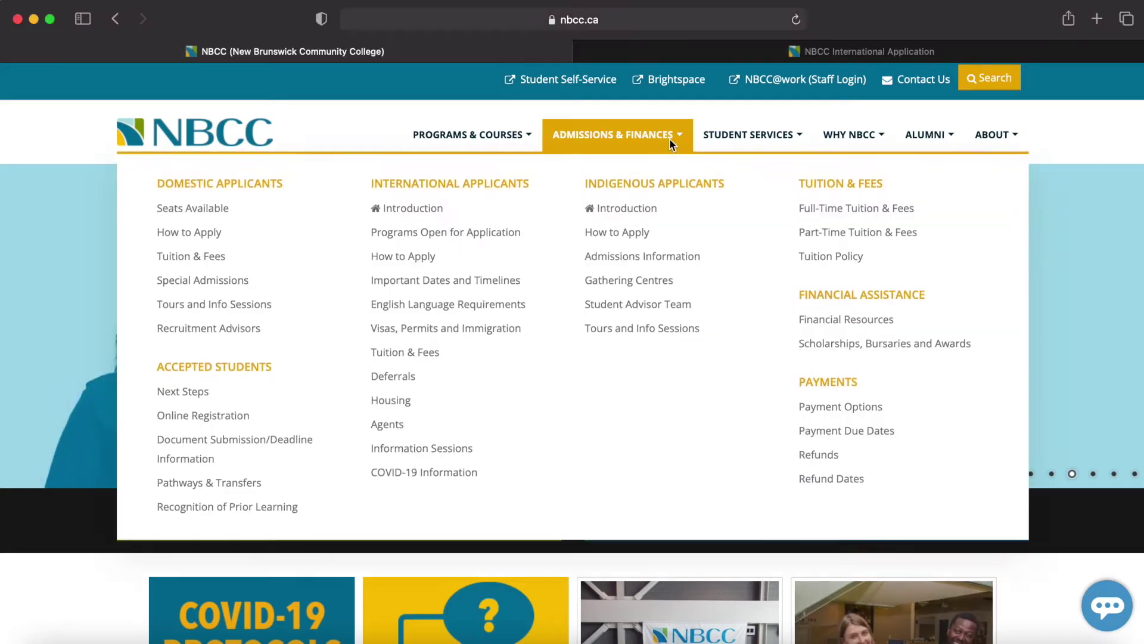
- From the Admissions & Finances menu, open How to Apply under International Applicants
click(670, 141)
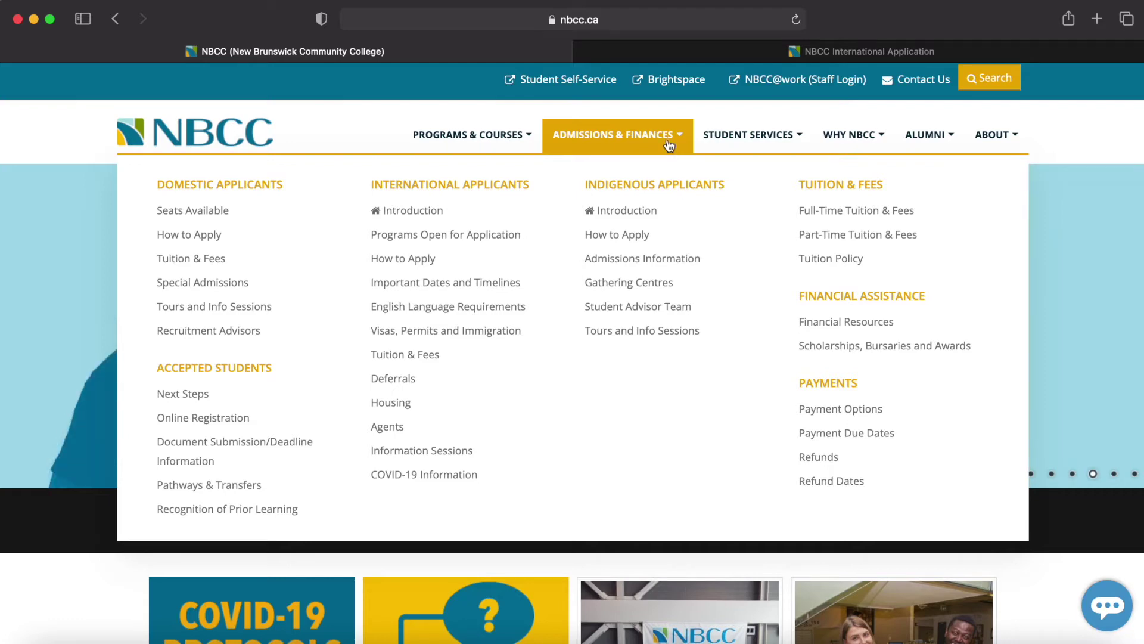
mouse_move(526, 147)
mouse_move(593, 150)
click(440, 258)
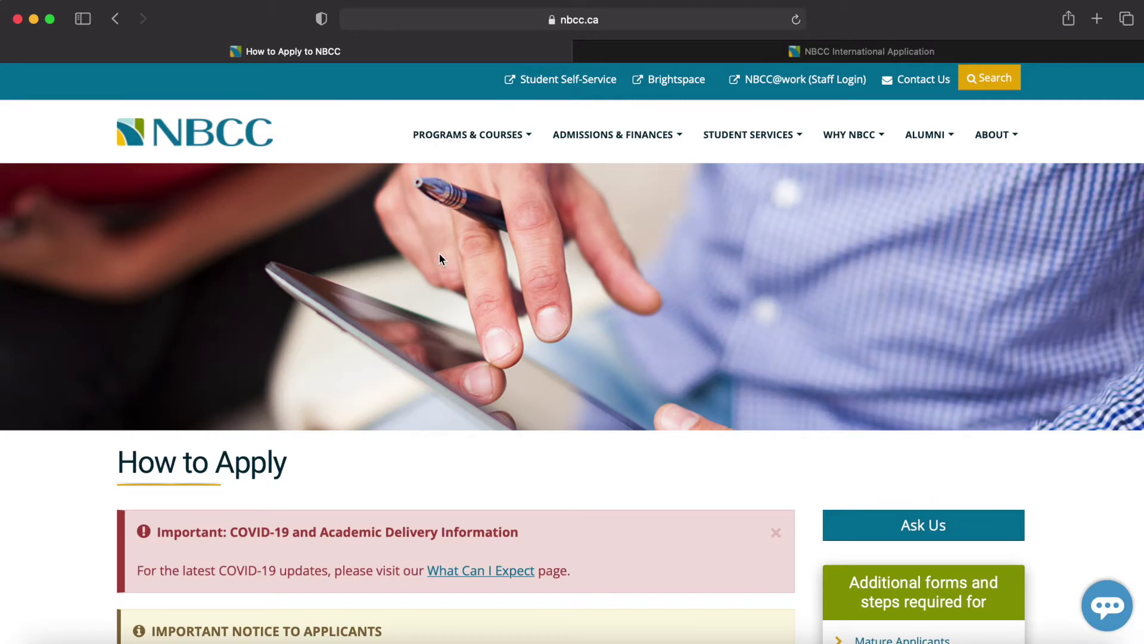
- Scroll down and open How to Apply in the International Applicants card
scroll(440, 256, down, 3)
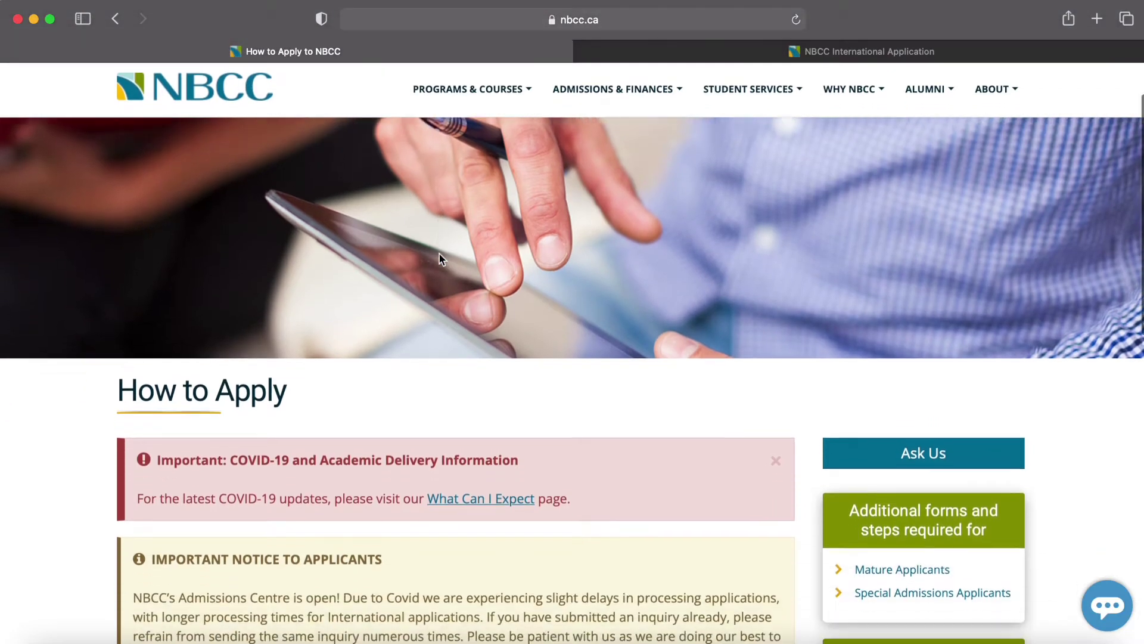
scroll(438, 252, down, 5)
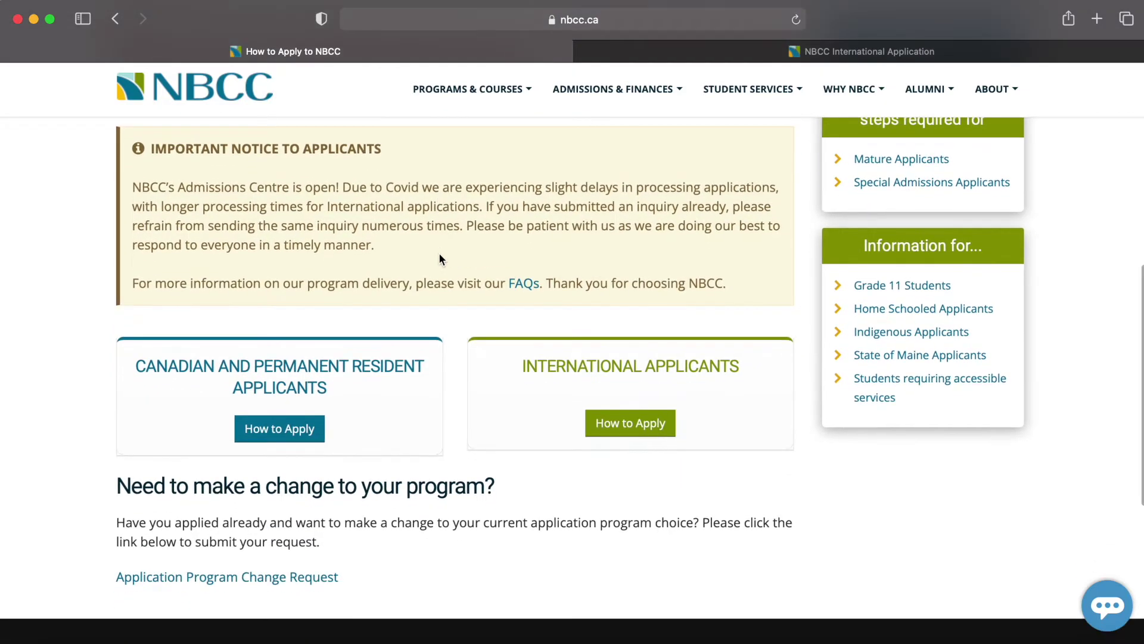
scroll(439, 252, down, 2)
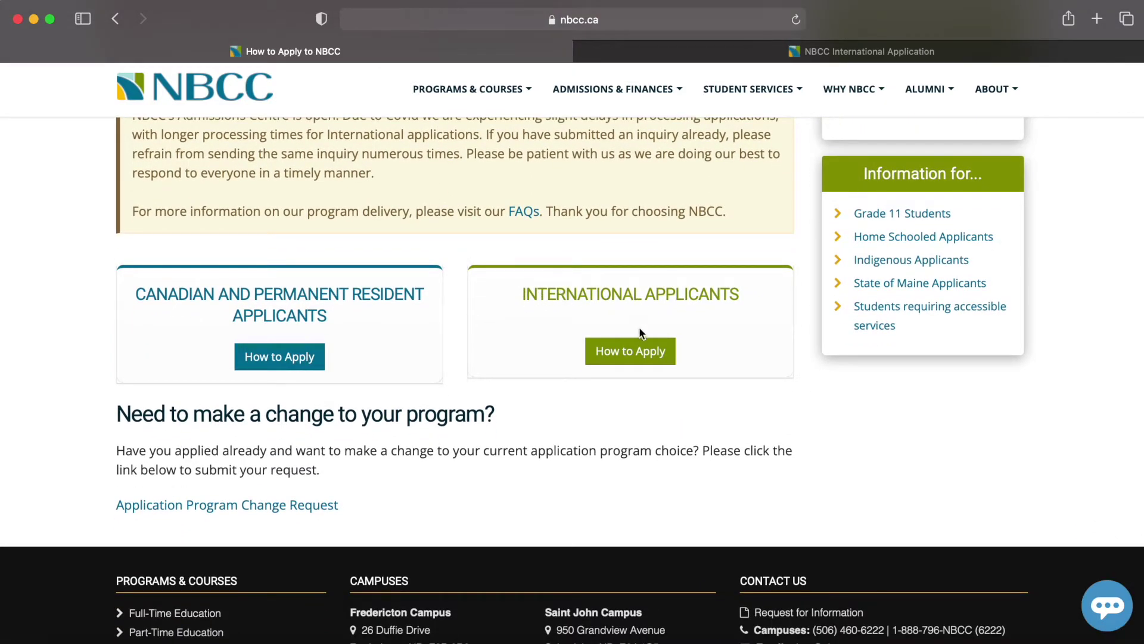
click(646, 354)
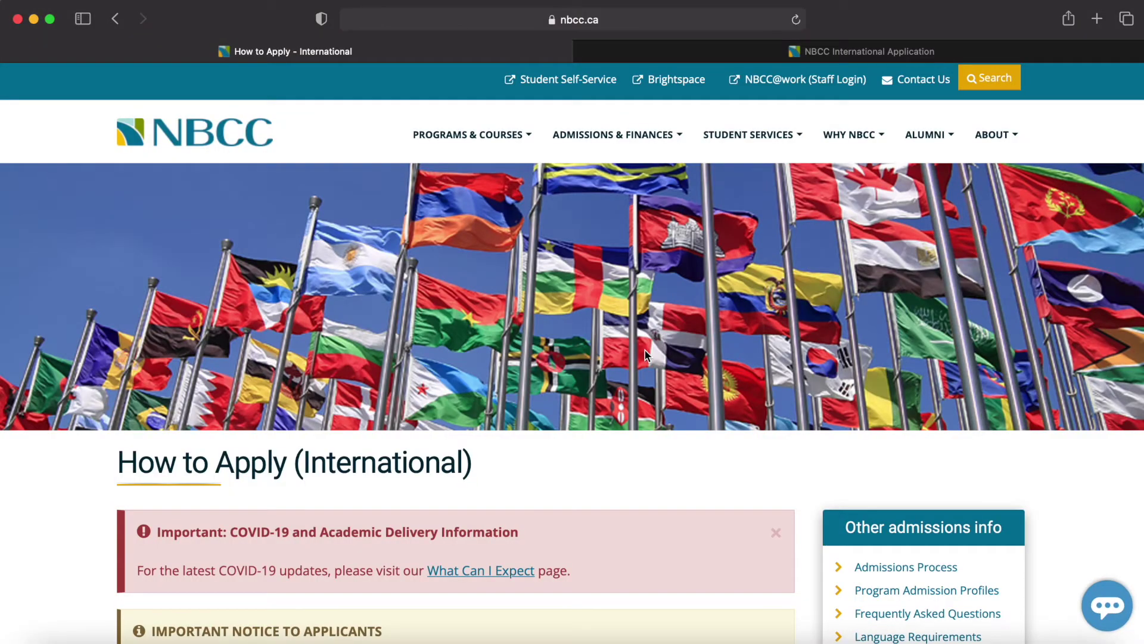
- Read through international application Steps 1–4, then choose Apply Online Now
scroll(645, 352, down, 3)
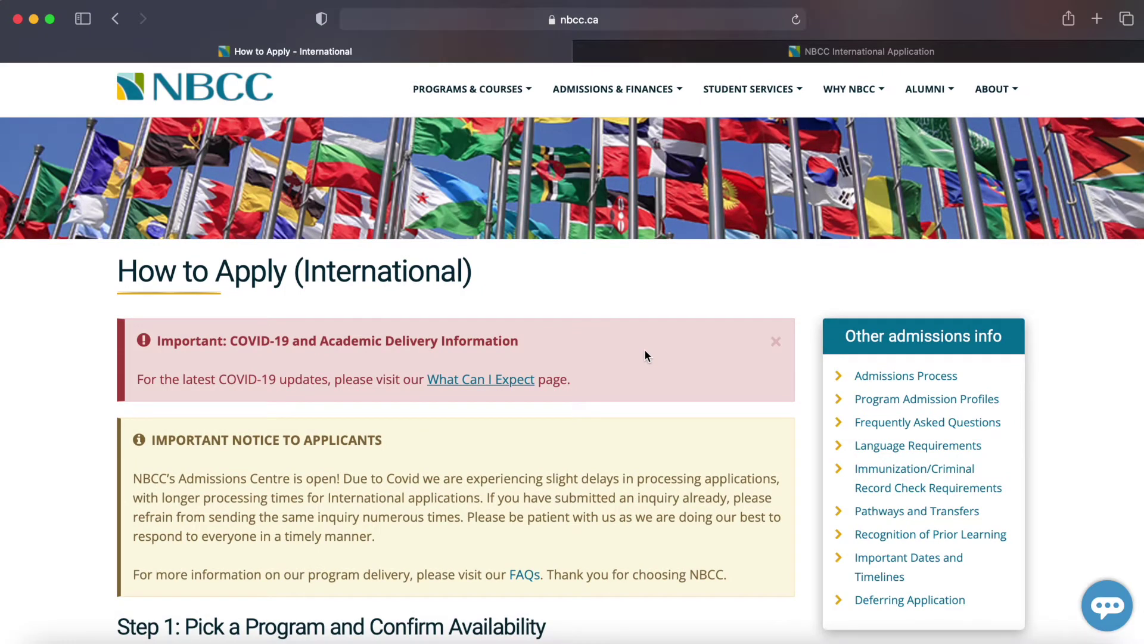
scroll(645, 356, down, 3)
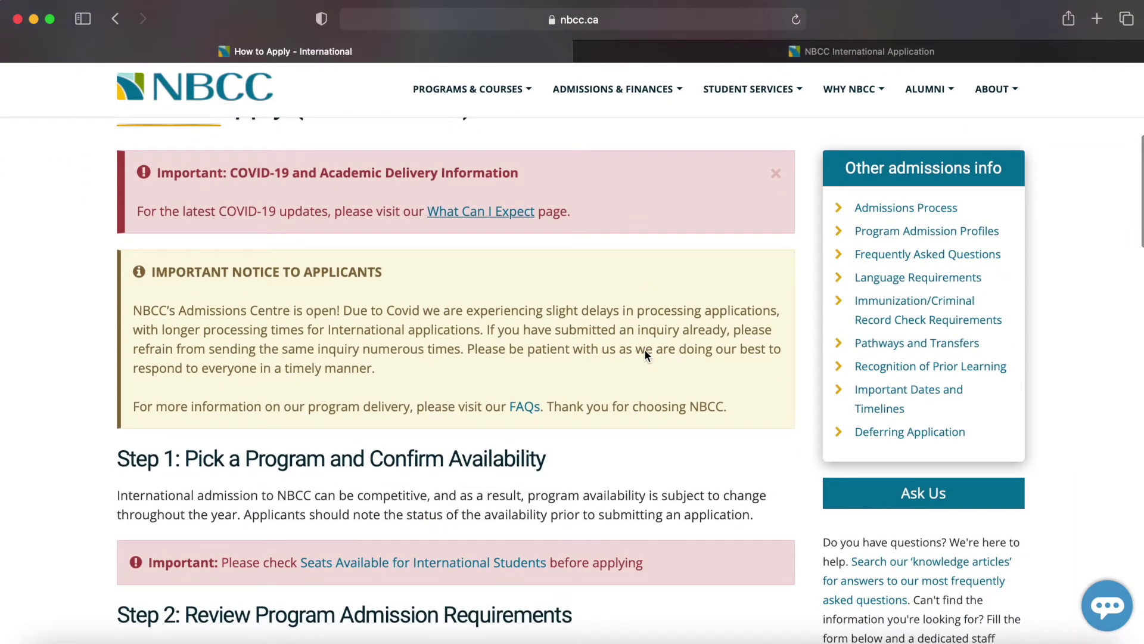
scroll(645, 355, down, 4)
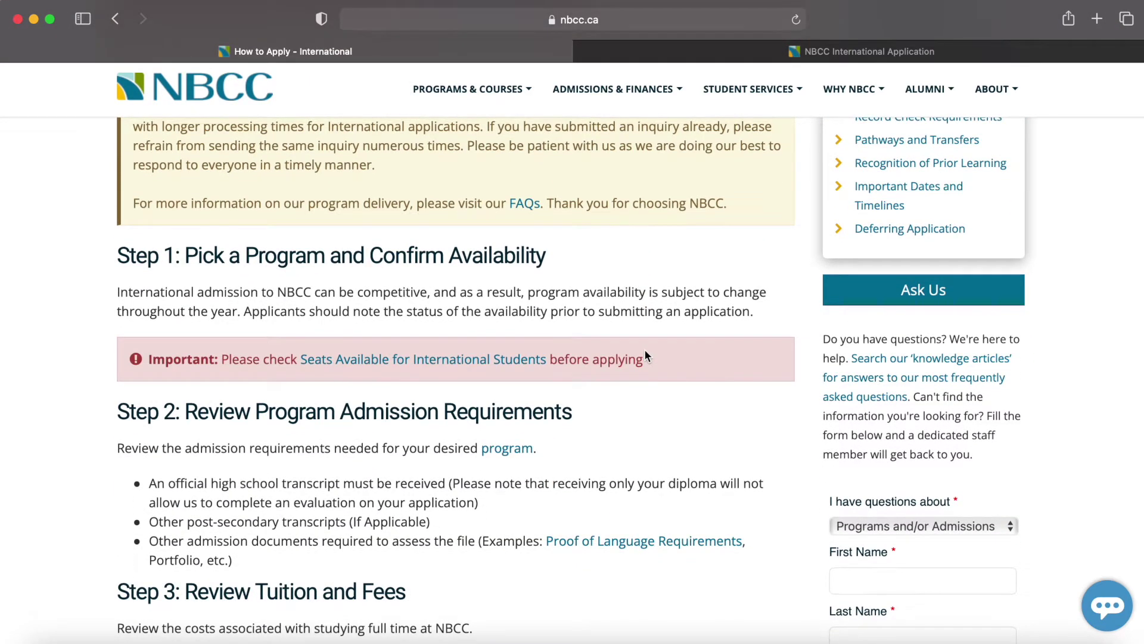
scroll(646, 356, down, 3)
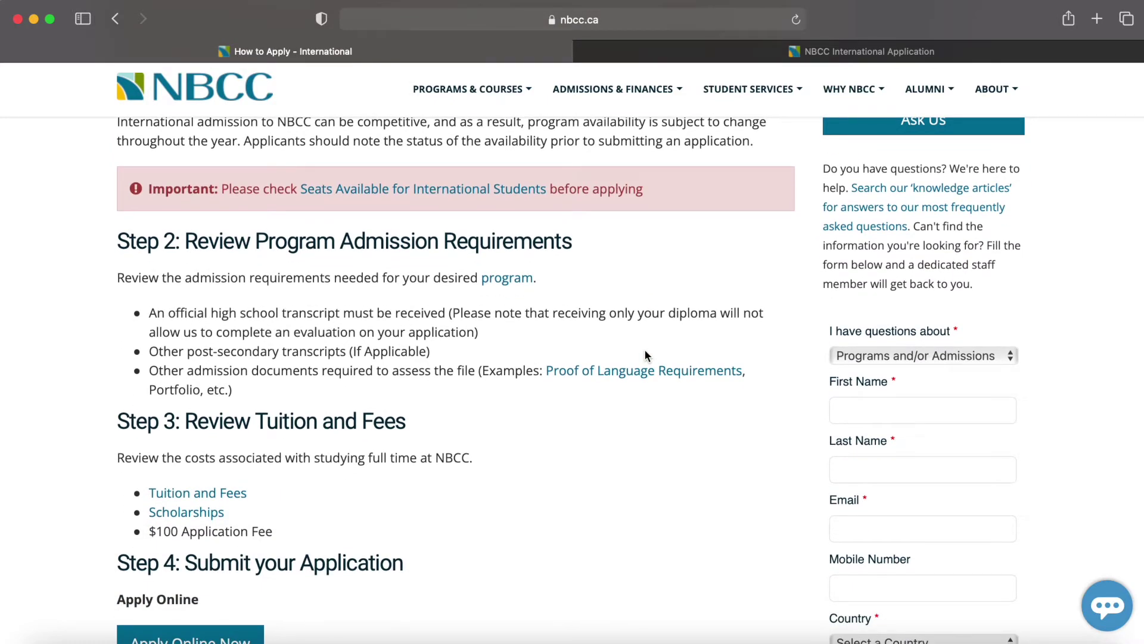
scroll(645, 356, down, 3)
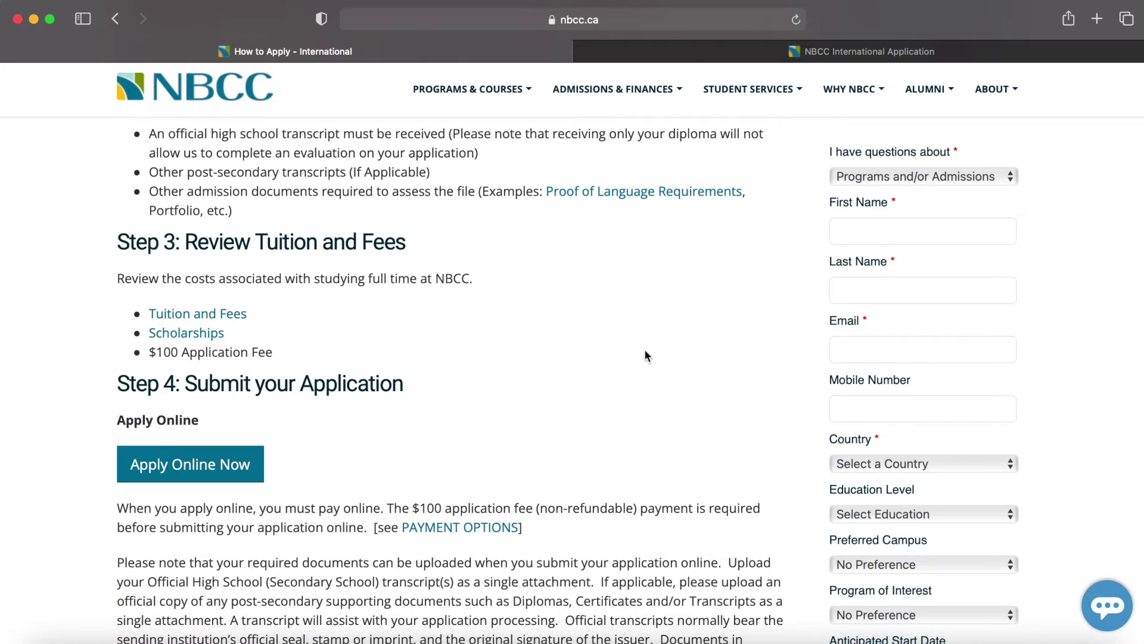
scroll(645, 356, down, 3)
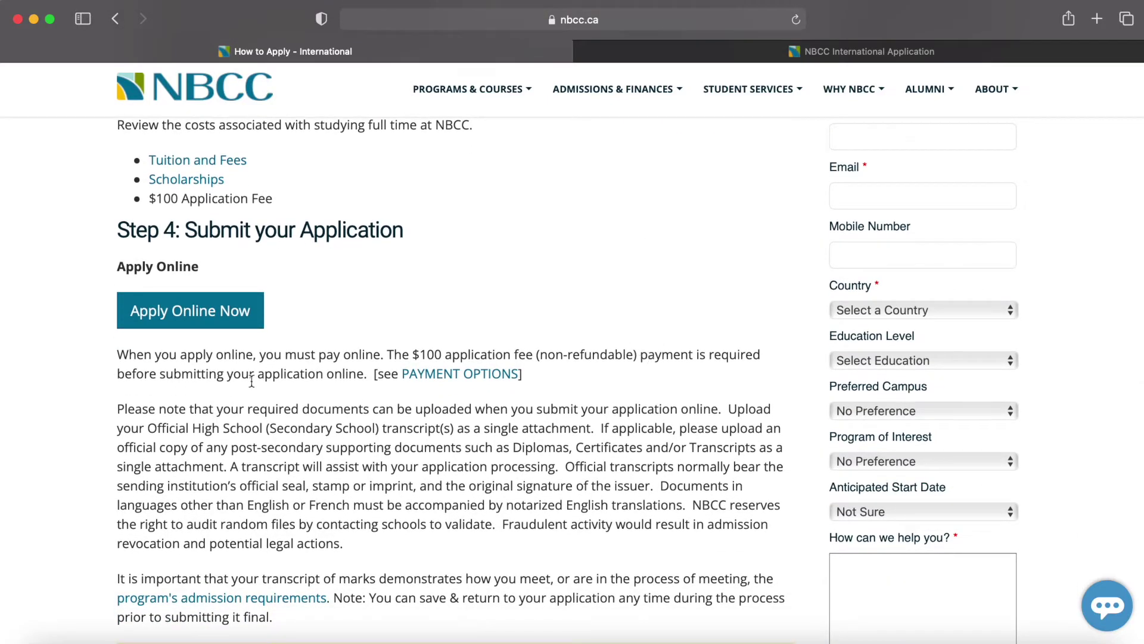
click(178, 326)
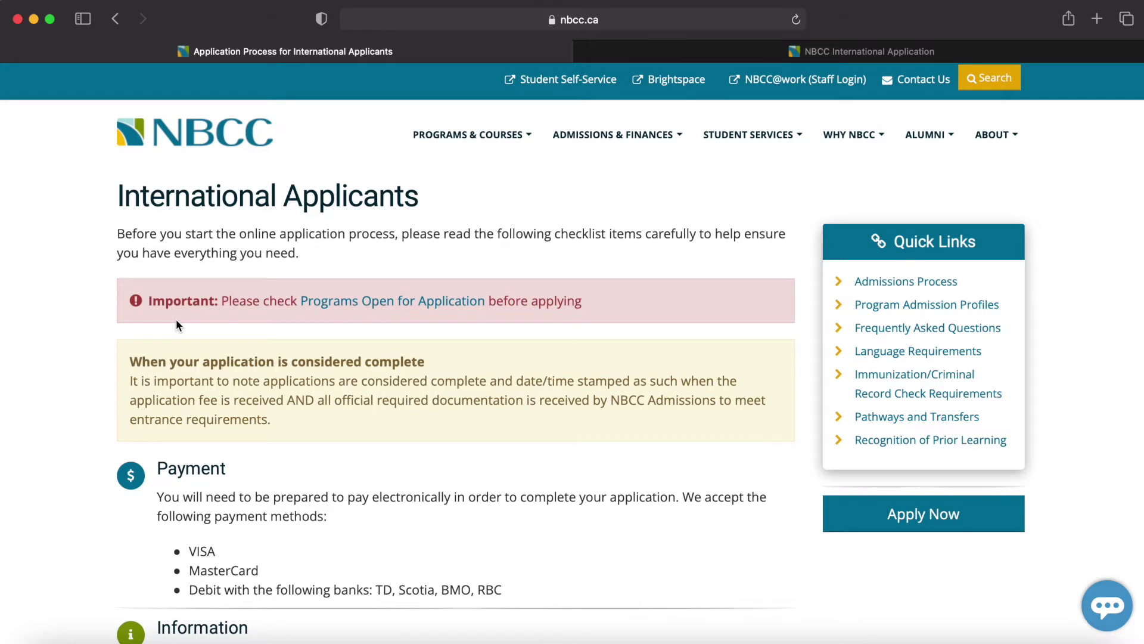
- Scroll through the pre-application checklist and payment methods, then choose Apply Now
scroll(177, 322, down, 3)
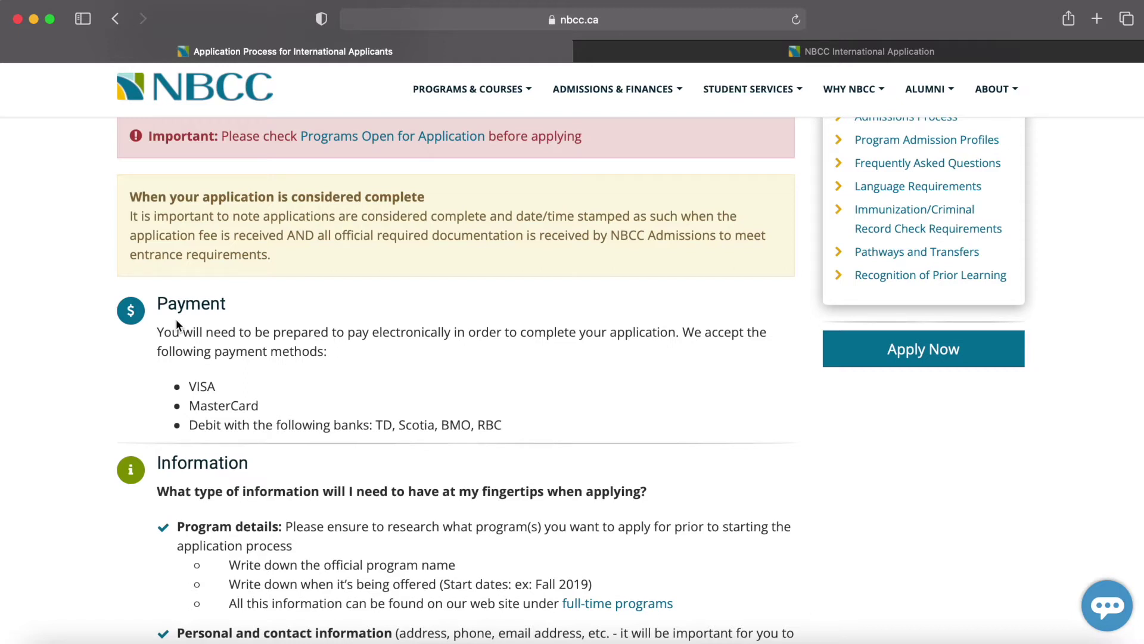
scroll(176, 323, down, 4)
scroll(176, 323, down, 4)
scroll(176, 323, down, 3)
scroll(176, 322, down, 5)
scroll(176, 324, down, 4)
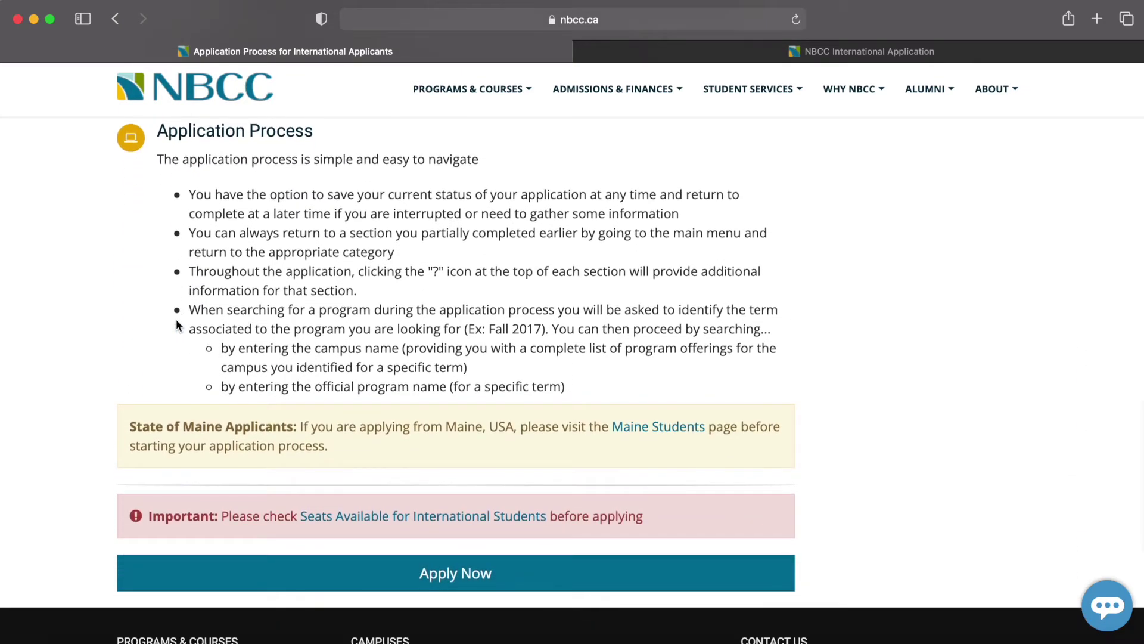
scroll(176, 325, down, 4)
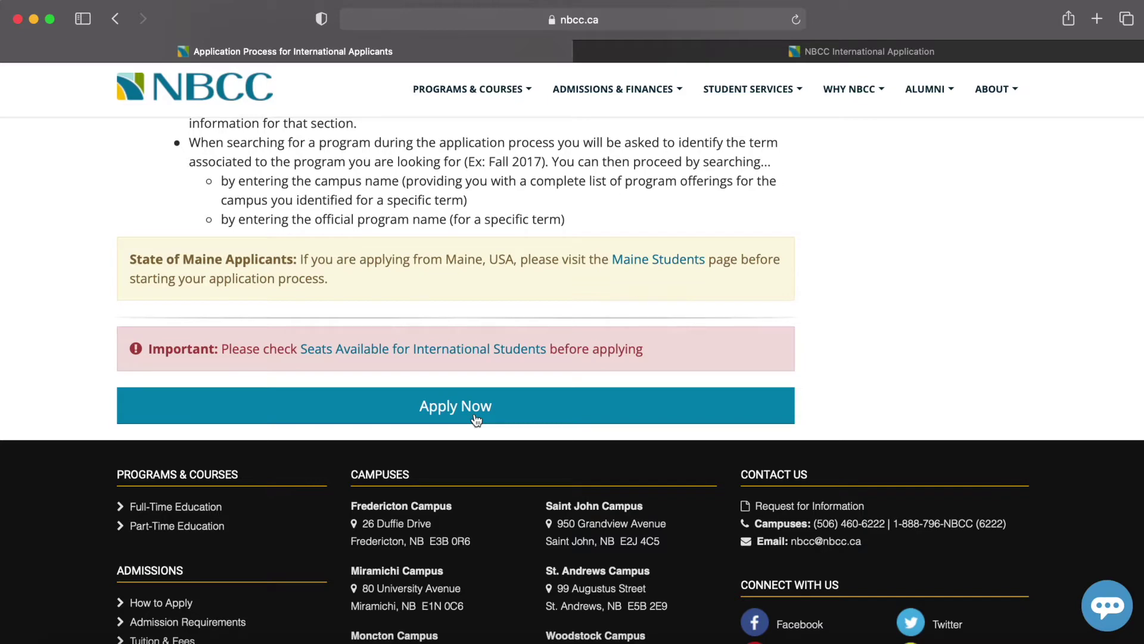
click(475, 420)
- Agree to the User Terms to reach the blank new-account registration form
click(821, 52)
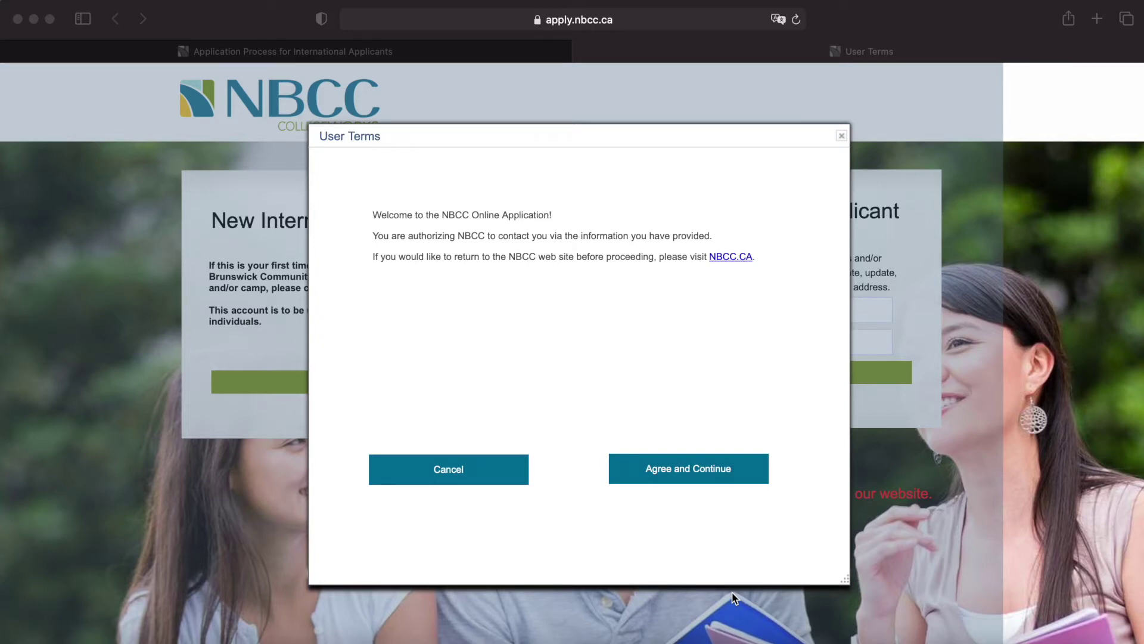
click(718, 476)
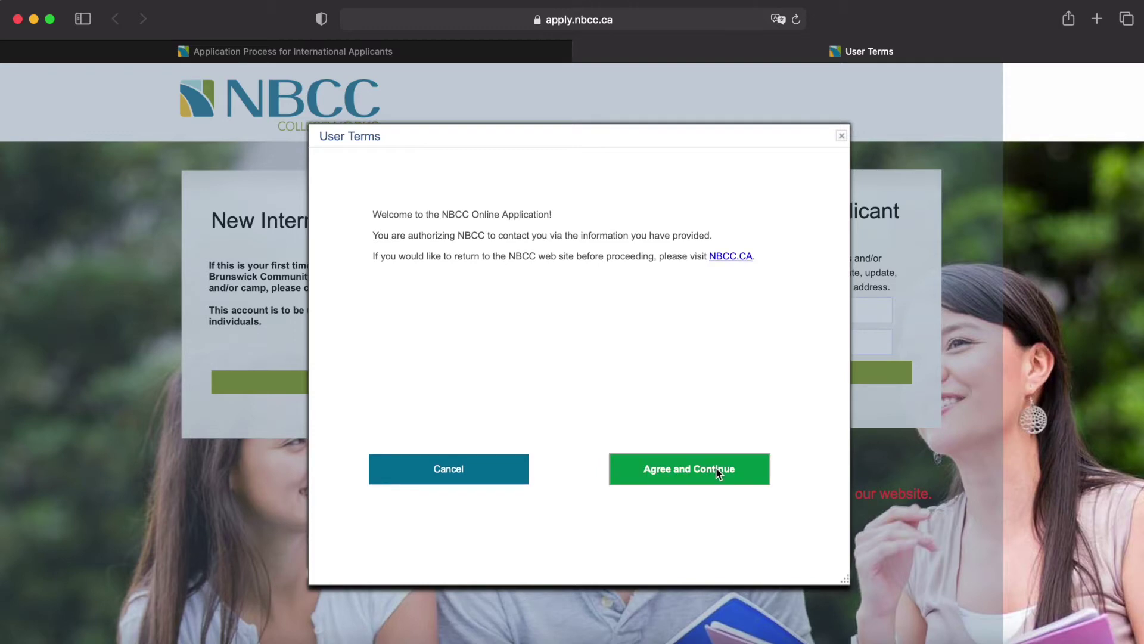
click(718, 473)
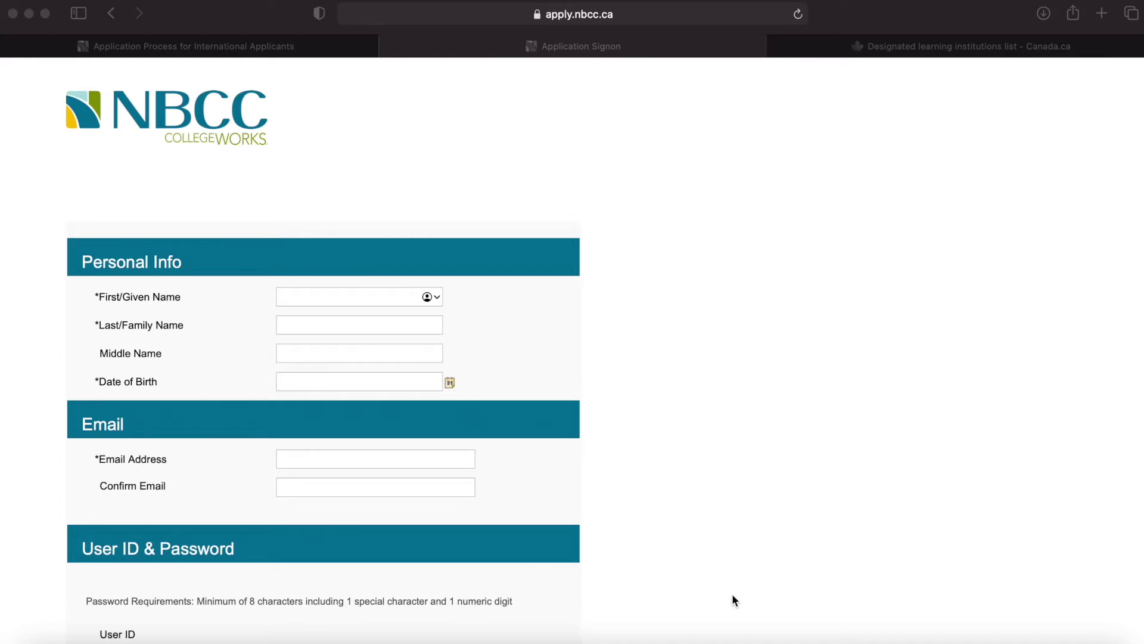
scroll(732, 594, down, 5)
scroll(732, 593, down, 1)
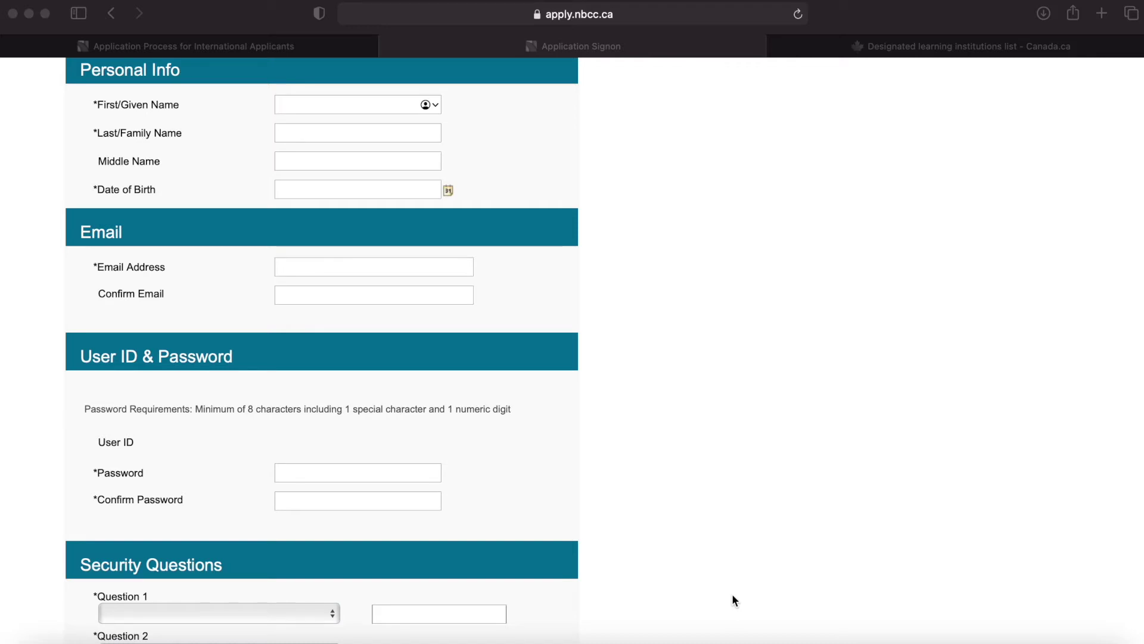
scroll(733, 596, down, 4)
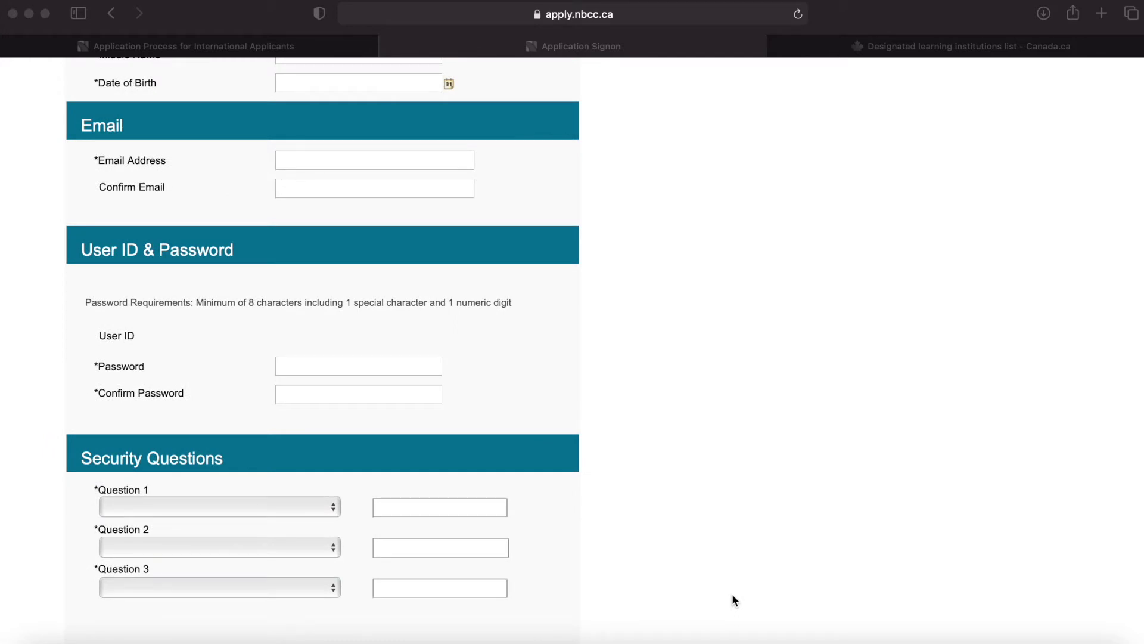
scroll(733, 596, up, 10)
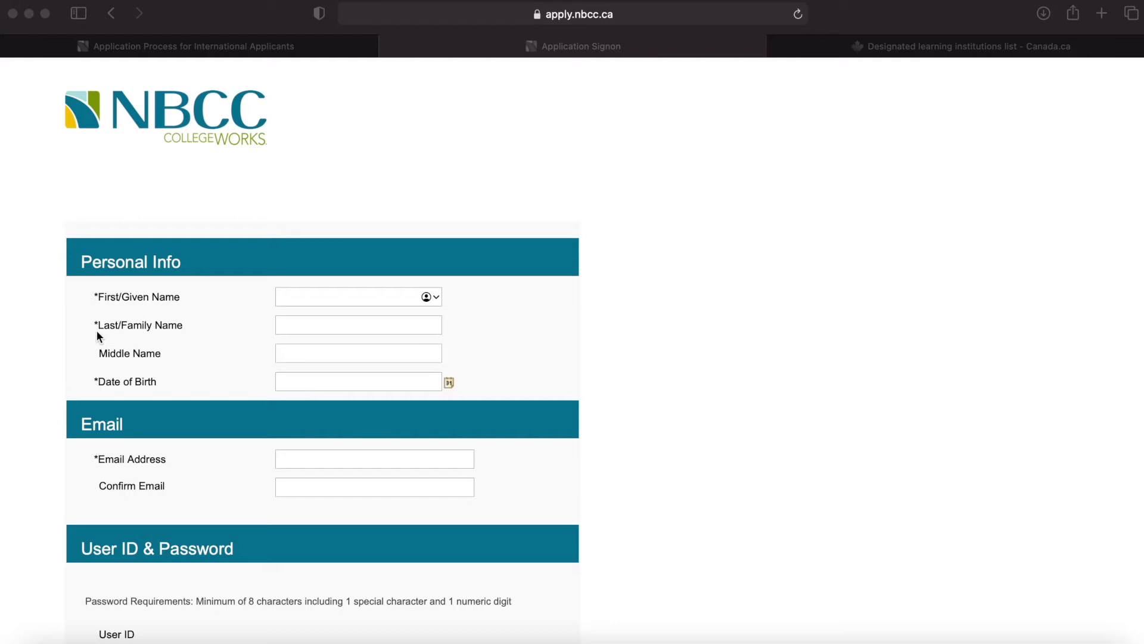
scroll(97, 336, down, 3)
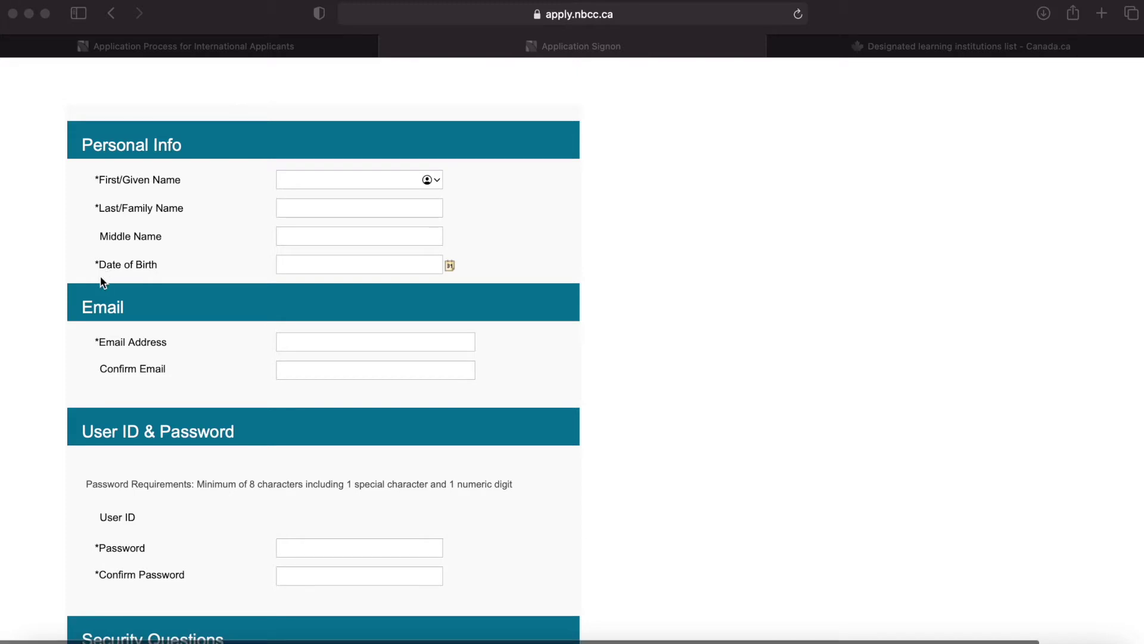
scroll(102, 278, down, 3)
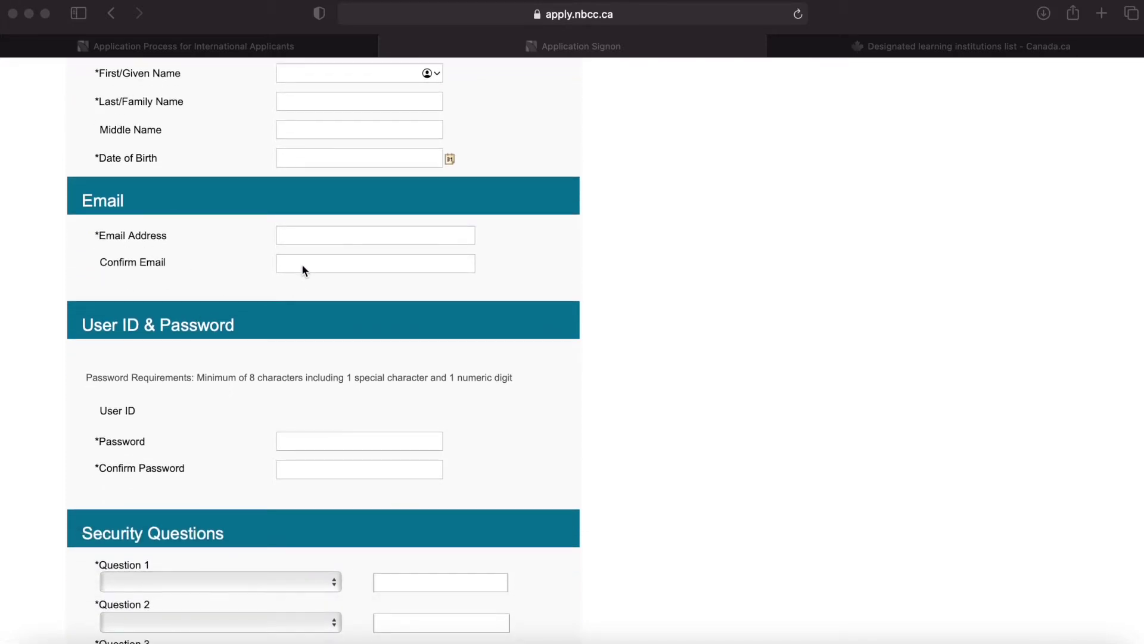
scroll(302, 265, down, 4)
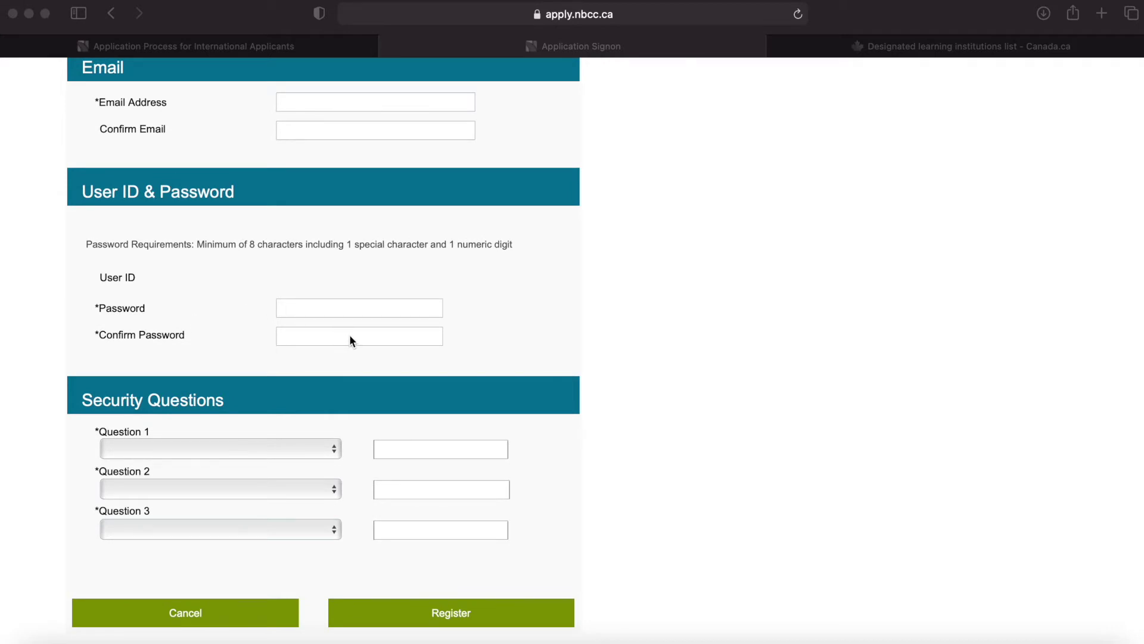
scroll(349, 334, up, 7)
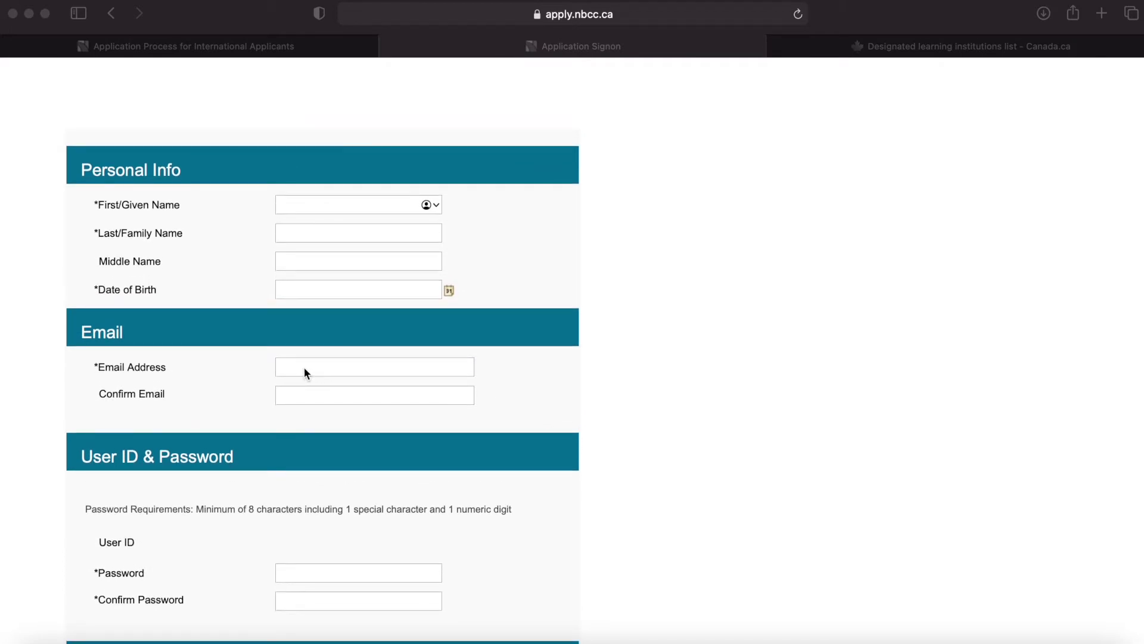
scroll(304, 373, down, 5)
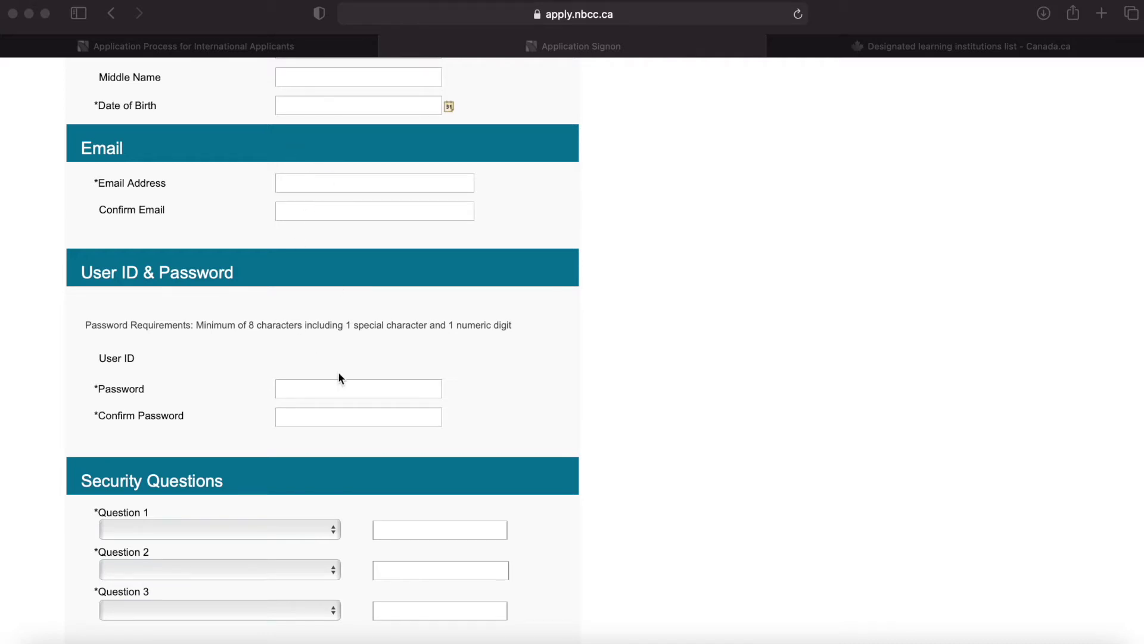
scroll(341, 377, down, 5)
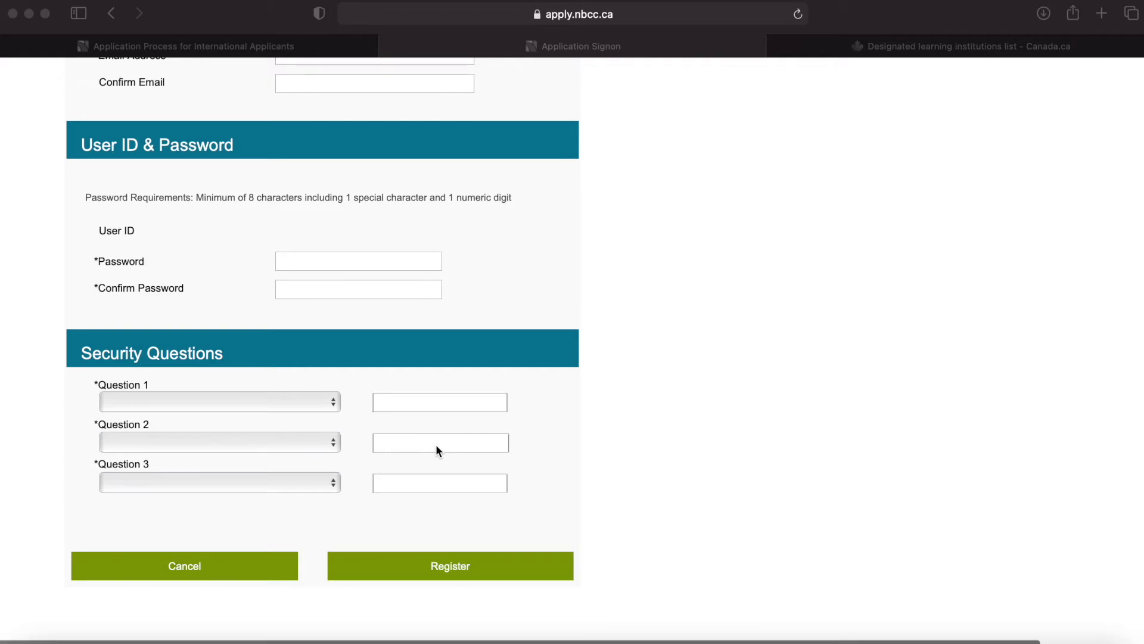
scroll(435, 444, up, 7)
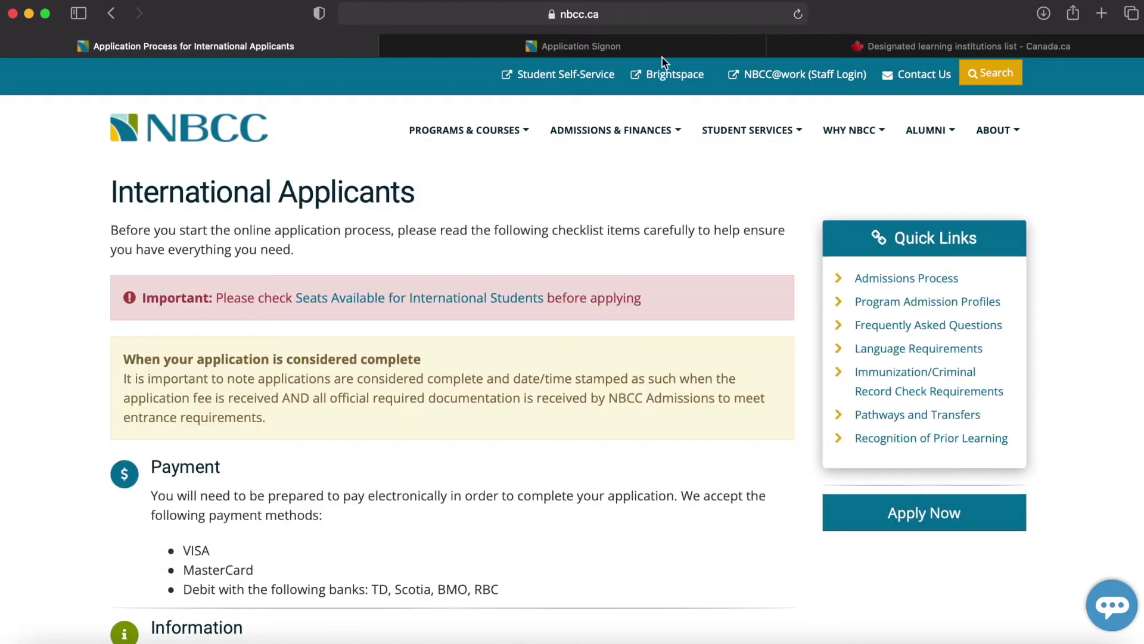
click(658, 48)
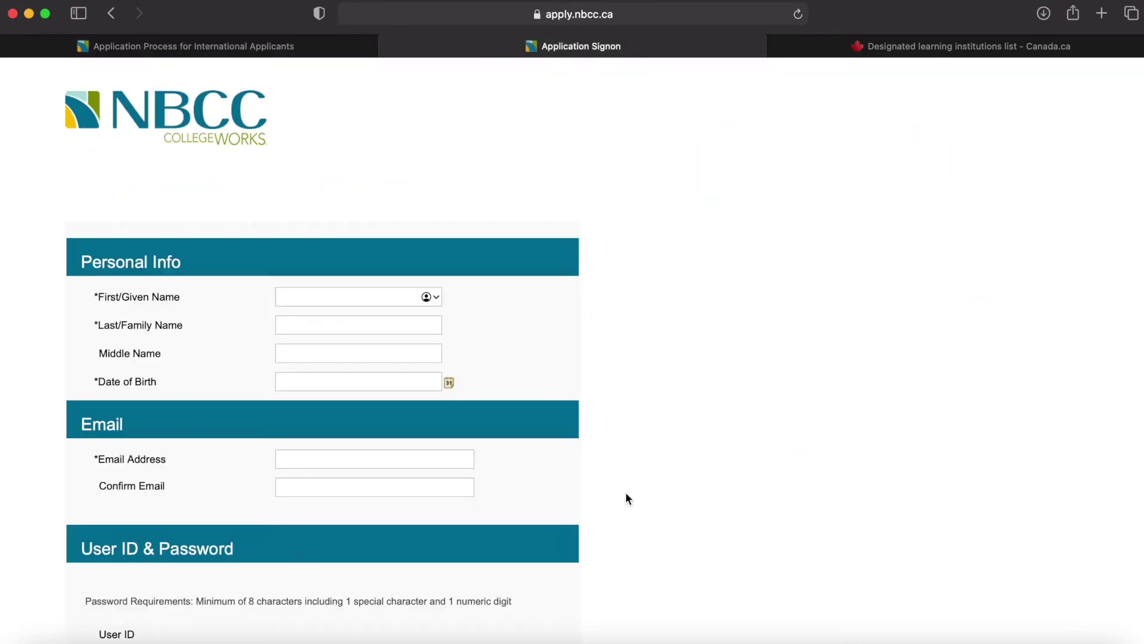
- Scroll down the application page toward the contact details sections
scroll(625, 492, down, 7)
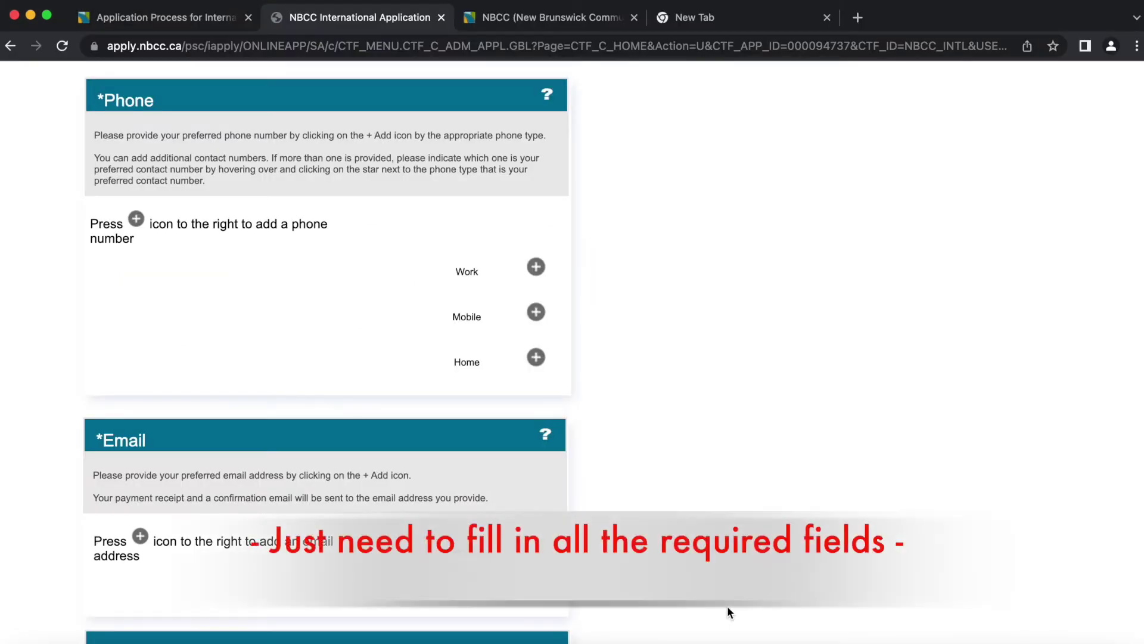
- Add the applicant's mobile phone number with country code 63 and save it
click(537, 313)
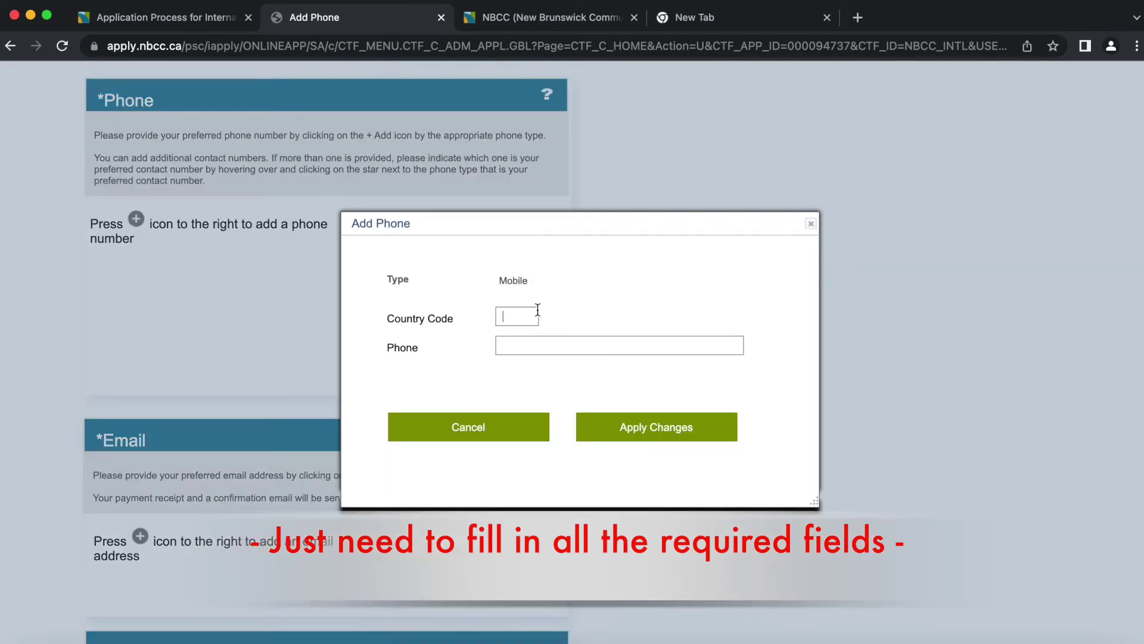
key(Tab)
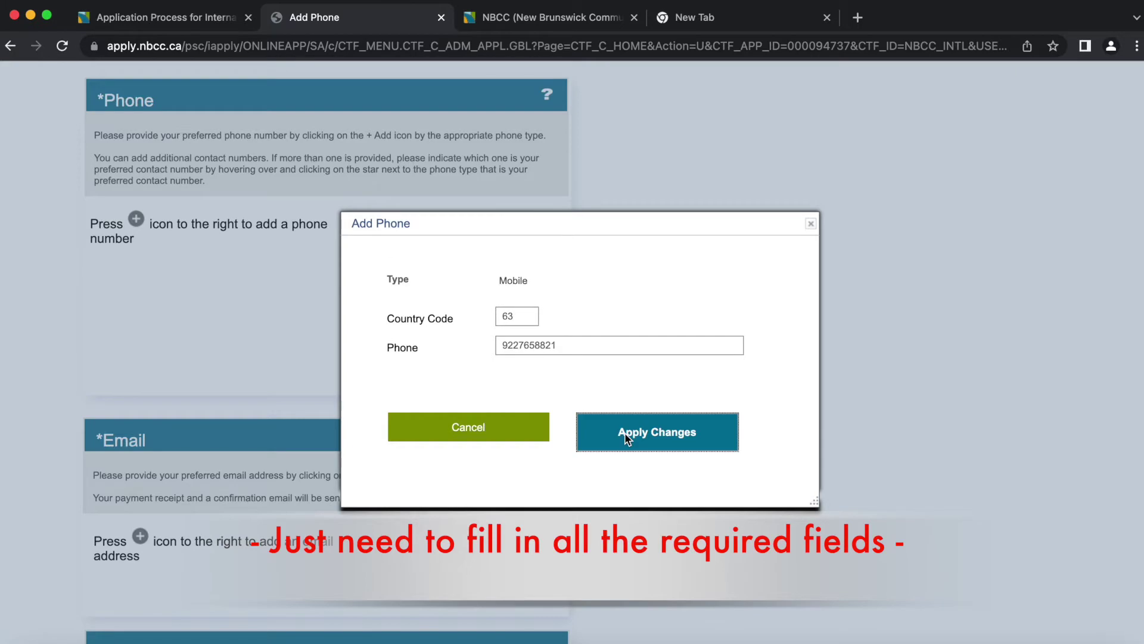
click(625, 431)
scroll(625, 431, down, 1)
scroll(268, 191, down, 10)
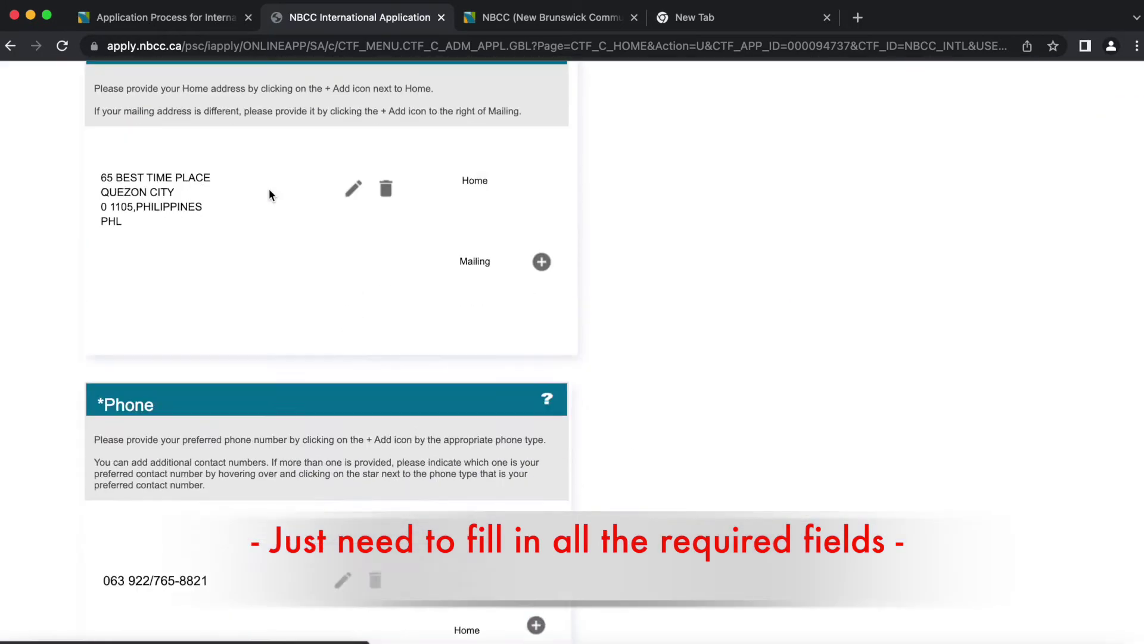
- Add the applicant's preferred e-mail address, save it, and continue to Education History
click(541, 405)
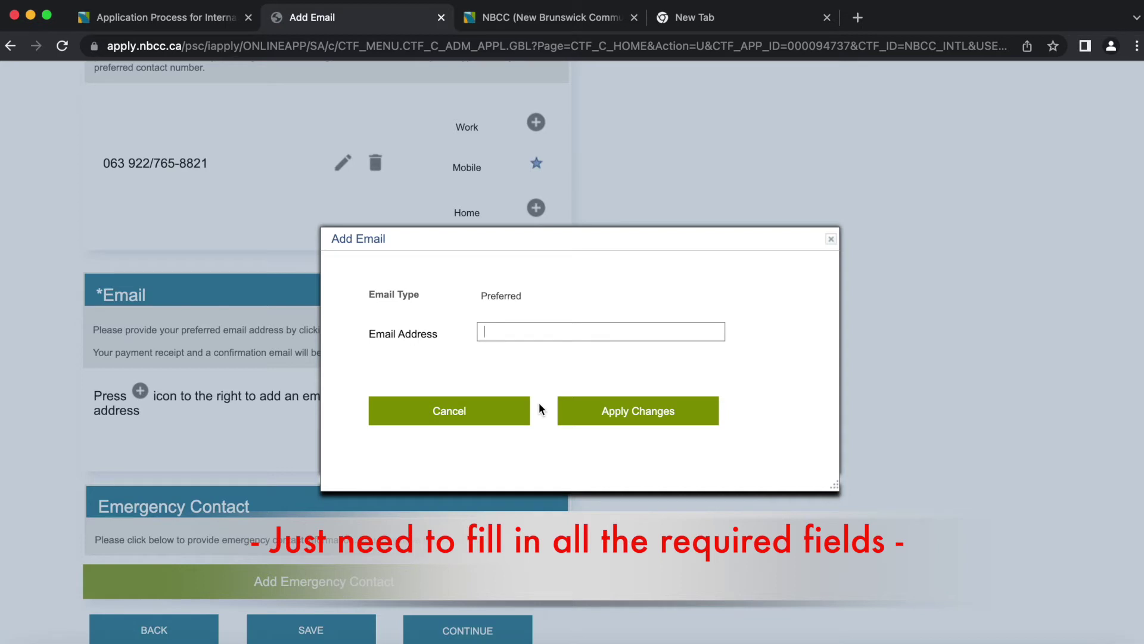
text(testemail@gmail.com)
click(638, 410)
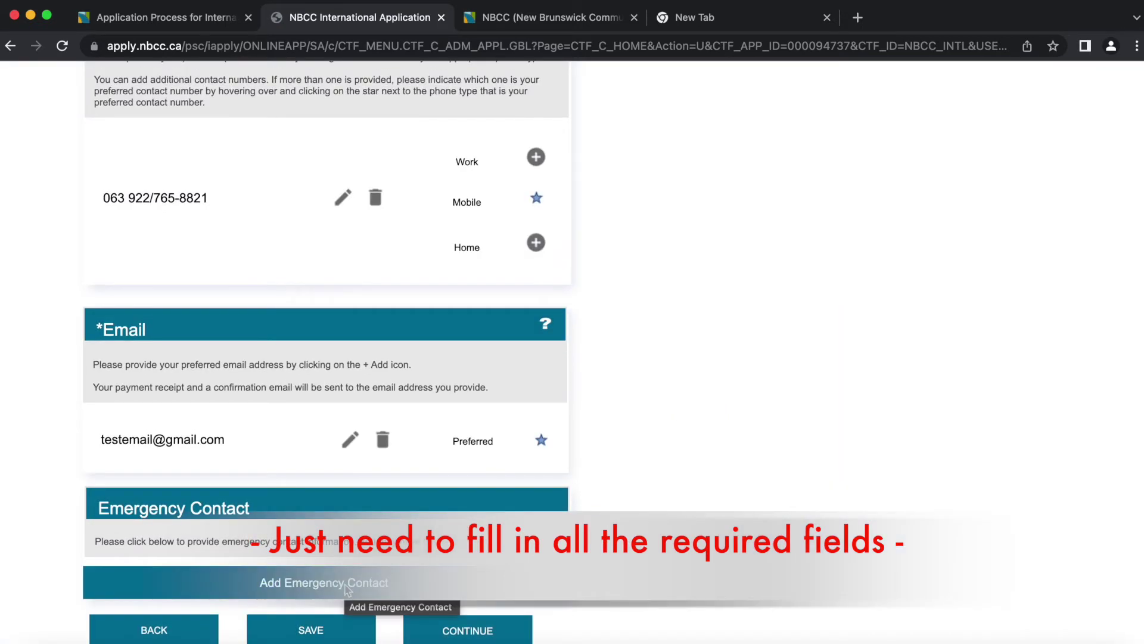
click(471, 629)
- Manually add SINDANGAN NATIONAL HIGH SCHOOL with start date June 1, 2010
click(330, 393)
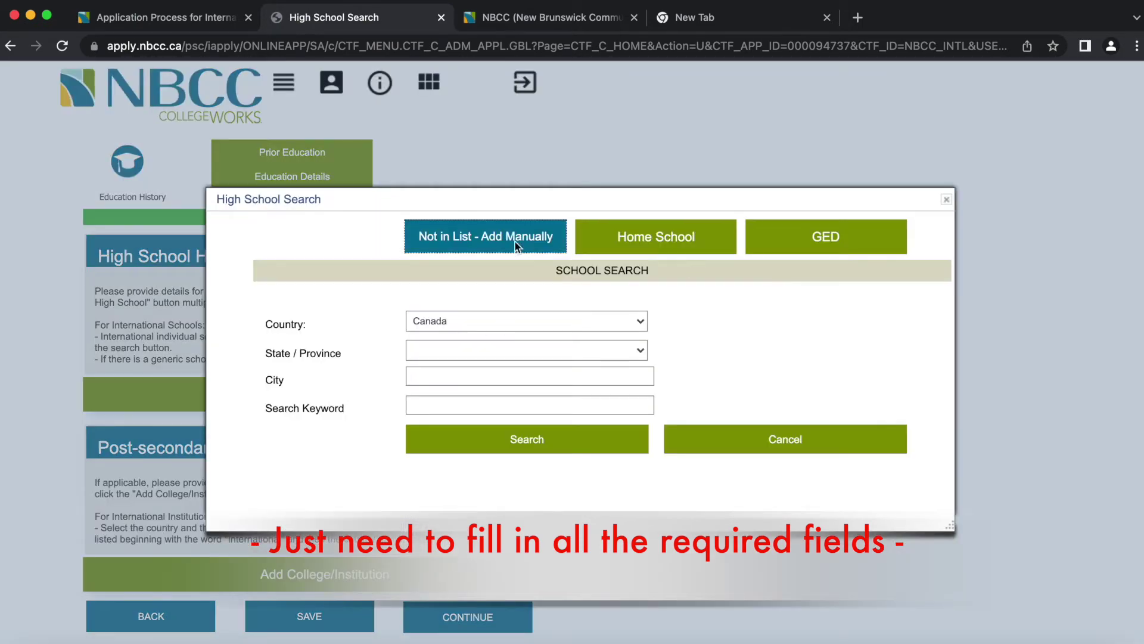
click(513, 240)
click(516, 241)
text(SINDANGAN NATIONAL HIGH SCHOOL)
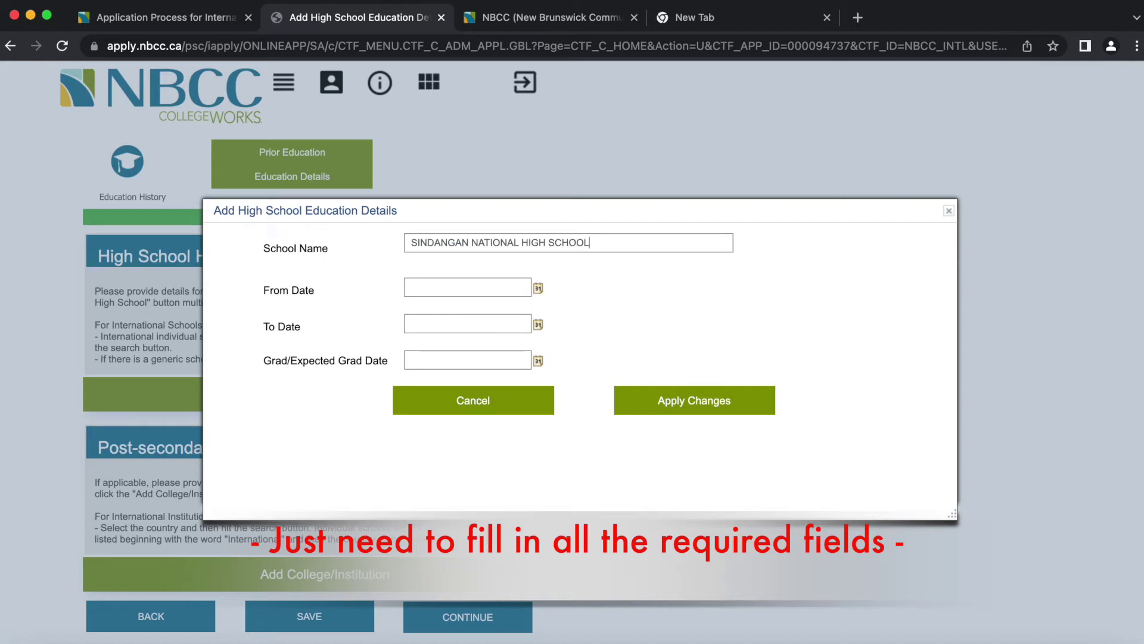
click(538, 288)
click(604, 307)
click(608, 216)
click(539, 287)
click(654, 307)
click(645, 263)
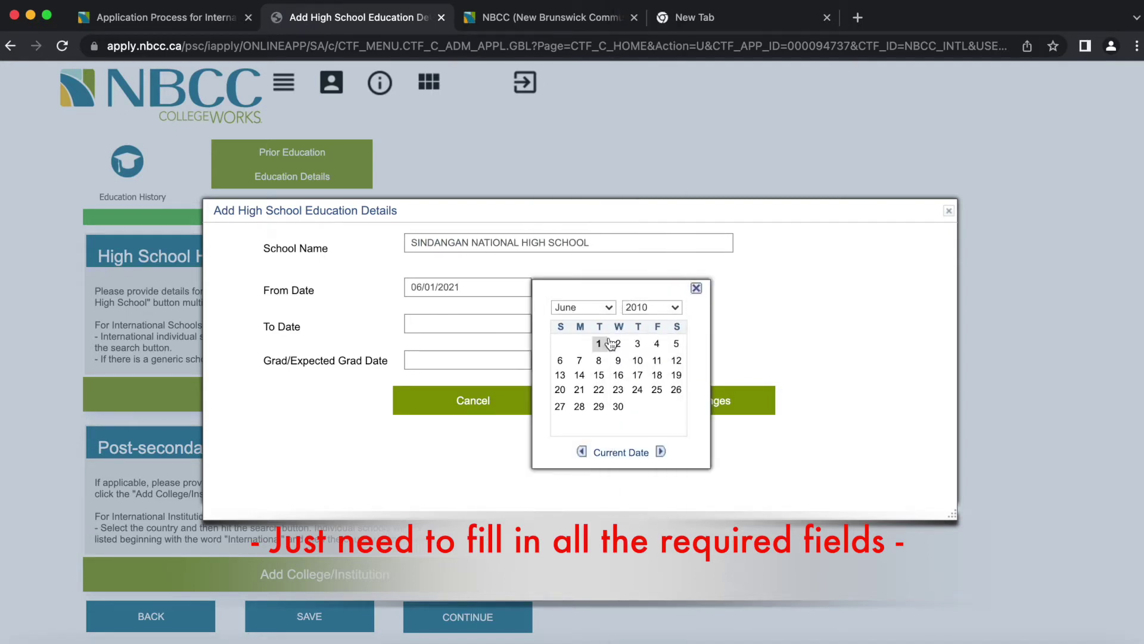
click(599, 343)
- Set the high school end and graduation dates to March 31, 2014 and save
click(539, 326)
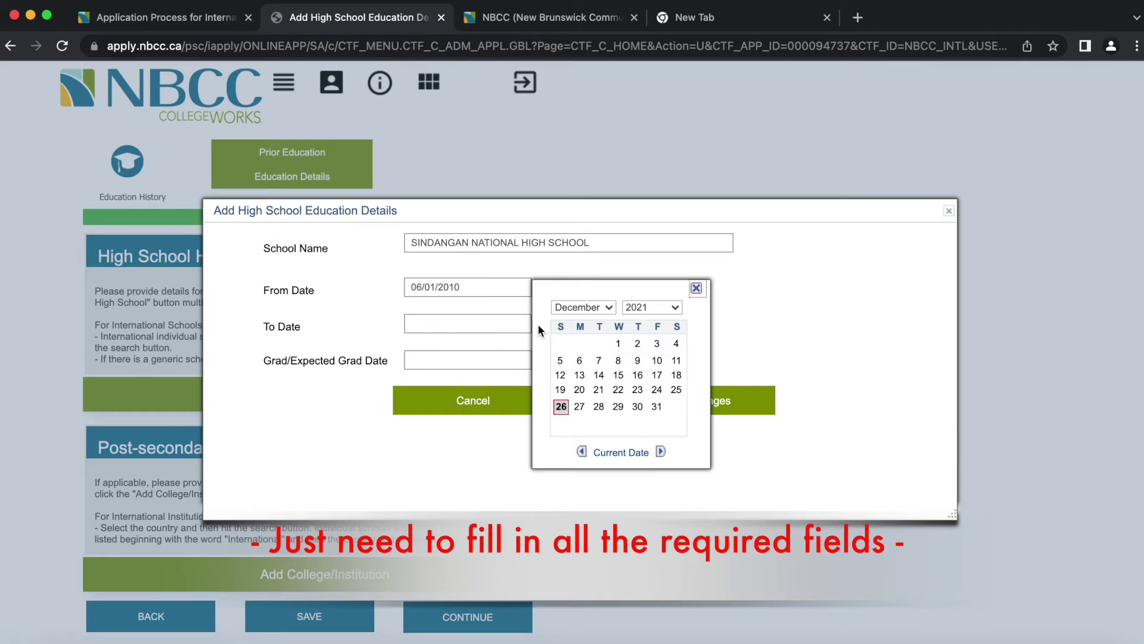
click(579, 308)
click(563, 153)
click(640, 308)
click(645, 188)
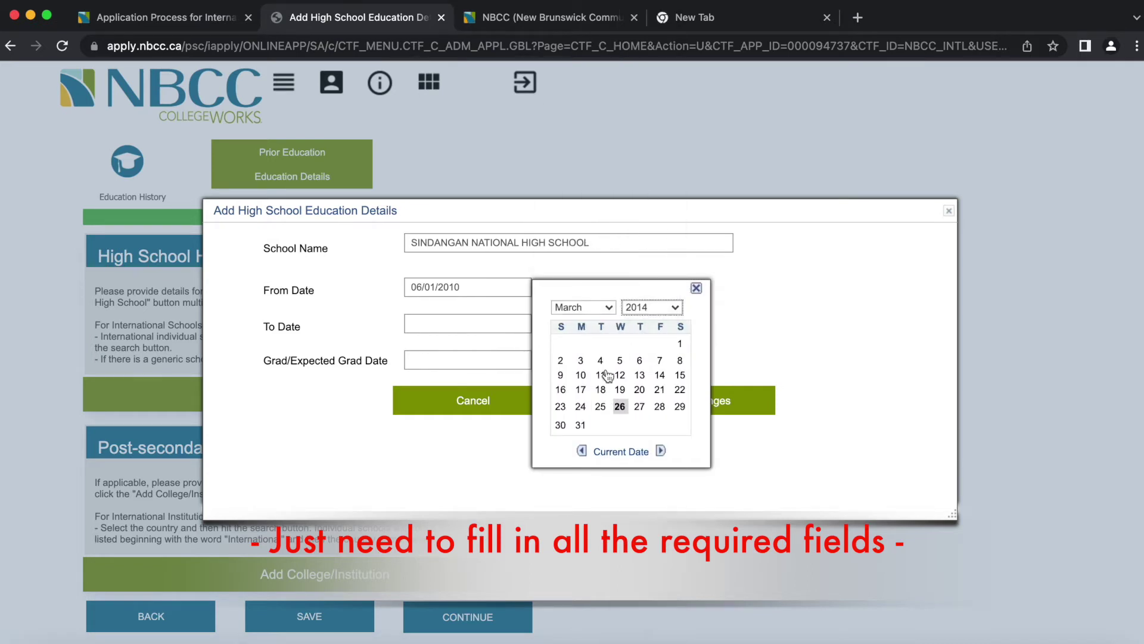
click(580, 422)
click(539, 363)
click(651, 307)
click(646, 188)
click(581, 307)
click(563, 153)
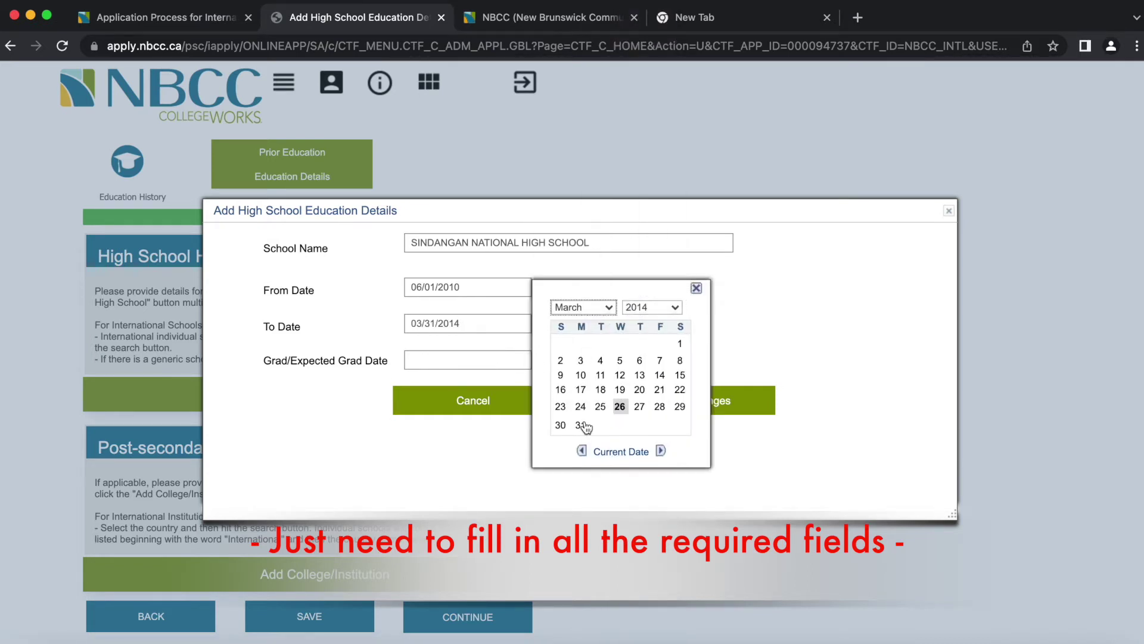
click(581, 424)
click(665, 399)
- Manually add ANGELICUM COLLEGE with start date June 1, 2014
scroll(665, 399, down, 1)
click(346, 585)
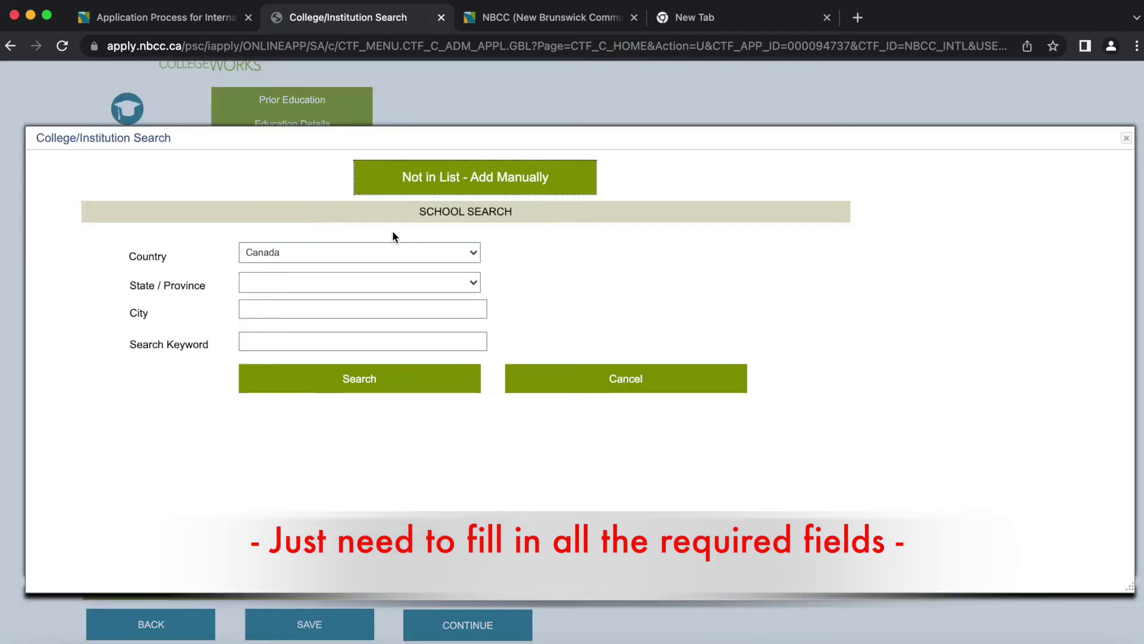
click(476, 179)
text(ANGELICUM COLLEGE)
click(559, 275)
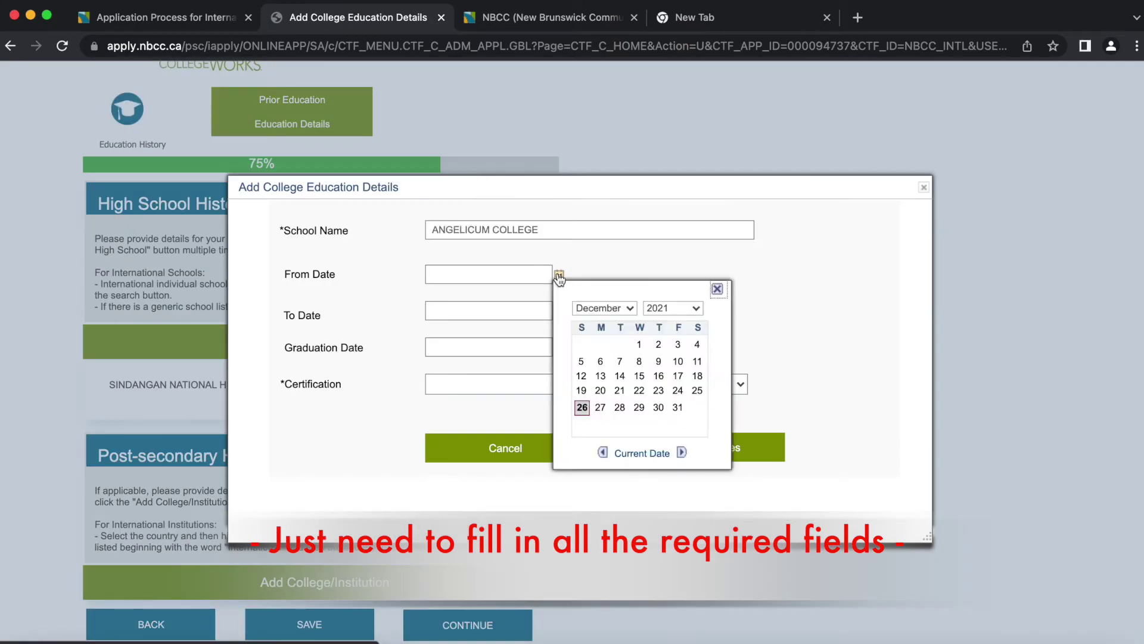
click(605, 307)
click(620, 345)
click(559, 274)
click(674, 308)
click(665, 190)
click(582, 345)
- Set the college end date to March 31, 2018
click(559, 312)
click(605, 329)
click(599, 177)
click(673, 329)
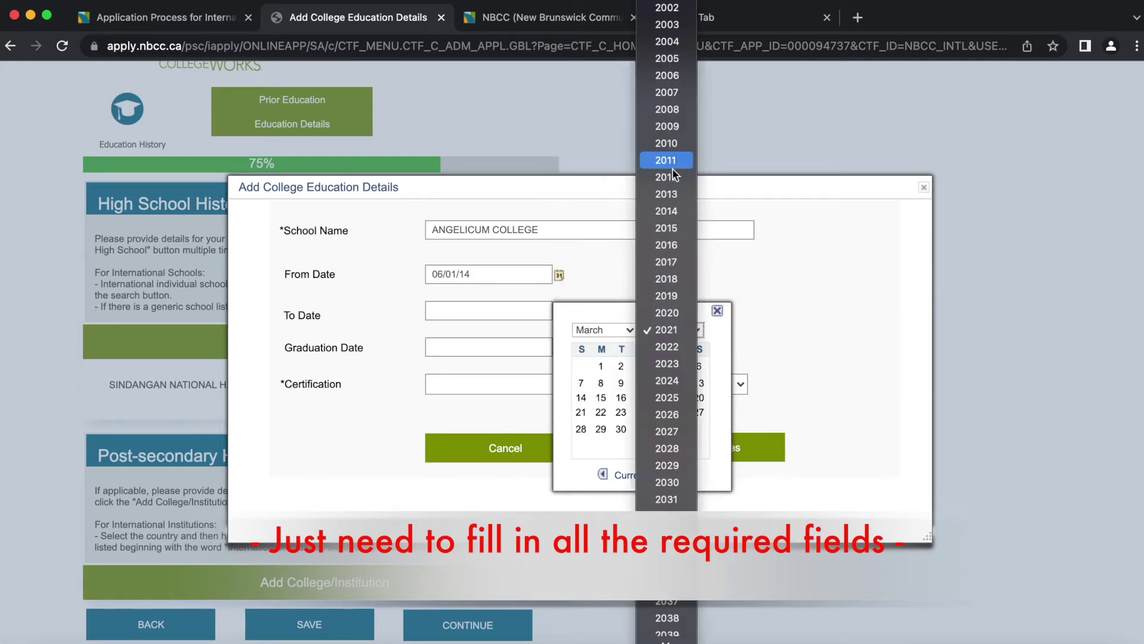
click(667, 278)
click(697, 429)
click(559, 347)
- Set the college graduation date to March 31, 2018, mark Degree Achieved, and save
click(605, 329)
click(599, 177)
click(673, 330)
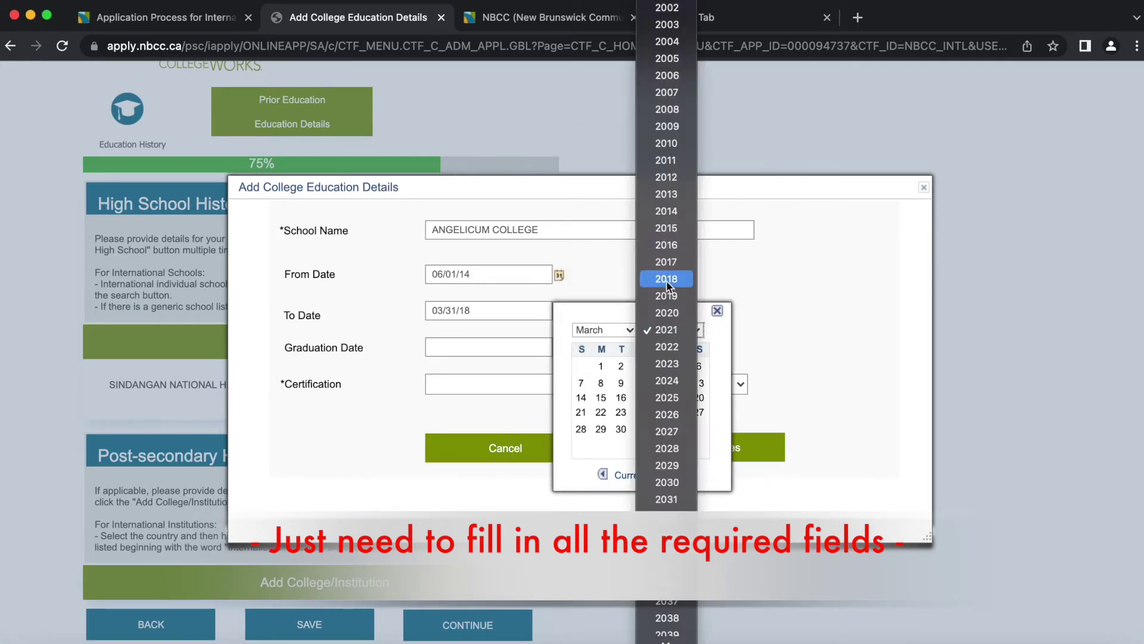
click(668, 280)
click(677, 429)
click(588, 384)
click(587, 454)
click(575, 384)
click(575, 366)
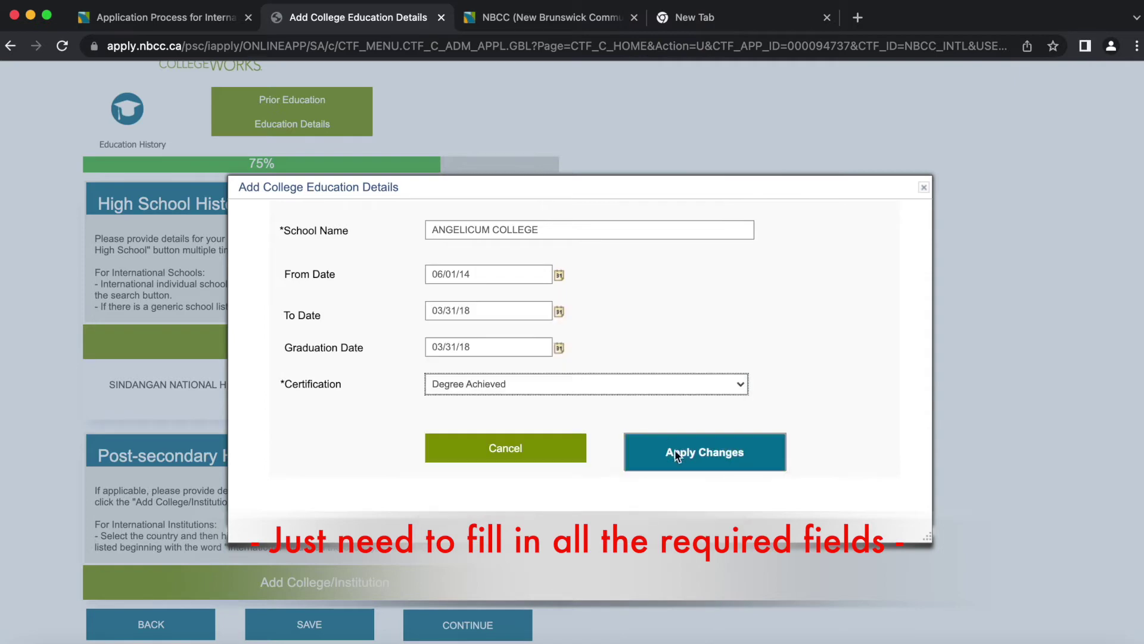
click(675, 449)
- Set the highest level of education to Bachelor Degree
click(411, 352)
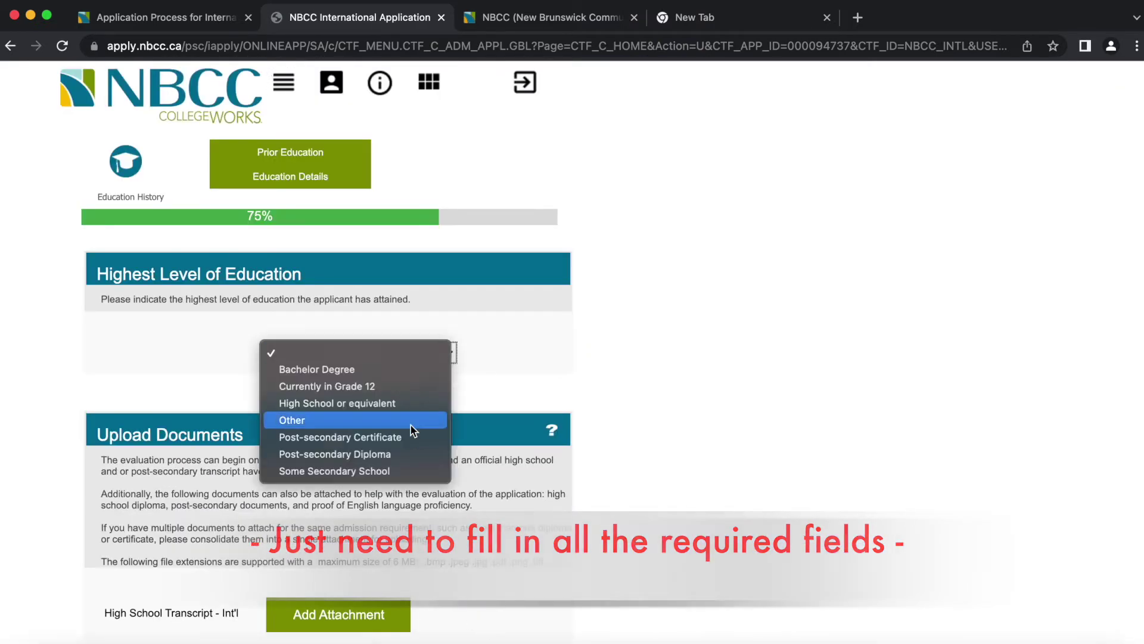
click(394, 374)
scroll(395, 373, down, 5)
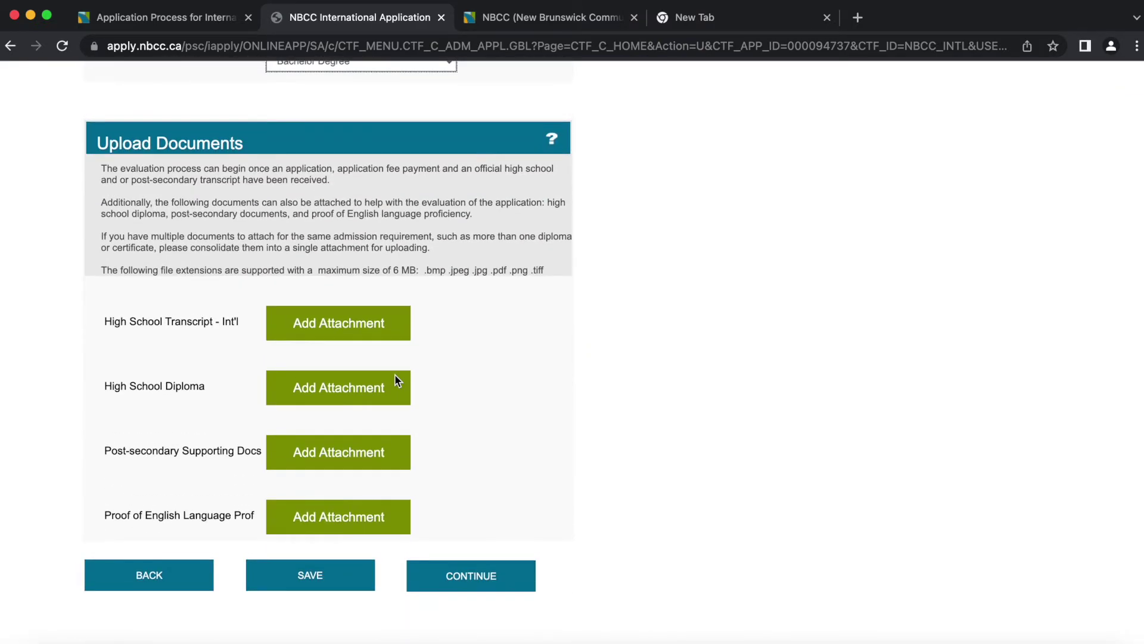
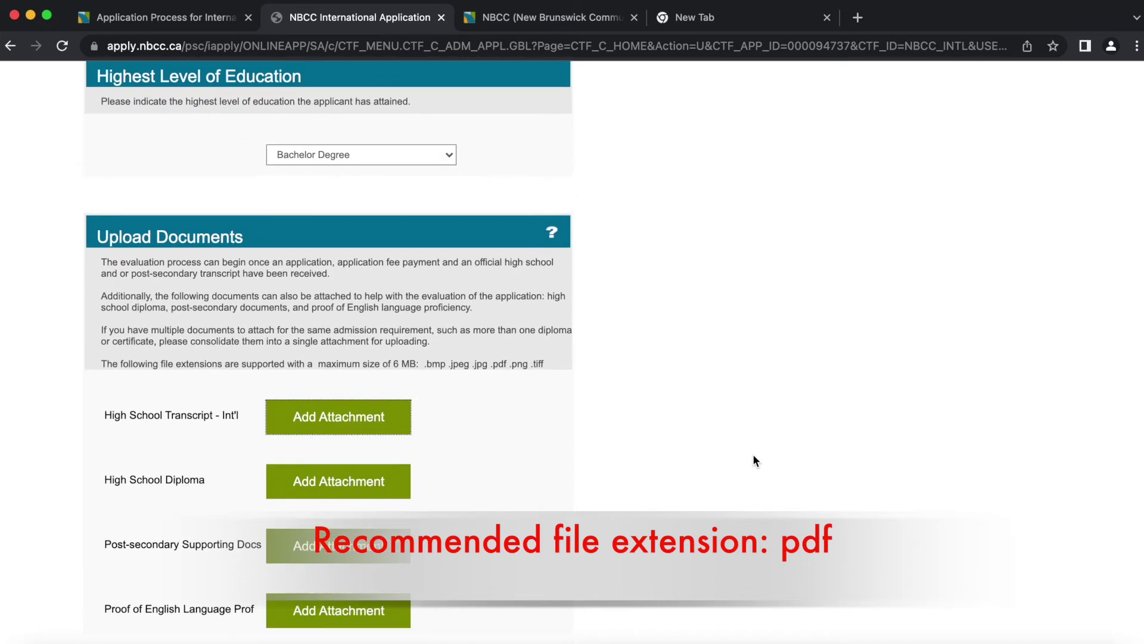
- Scroll to the Upload Documents section below the Bachelor Degree education entry
scroll(754, 460, up, 1)
scroll(754, 461, down, 3)
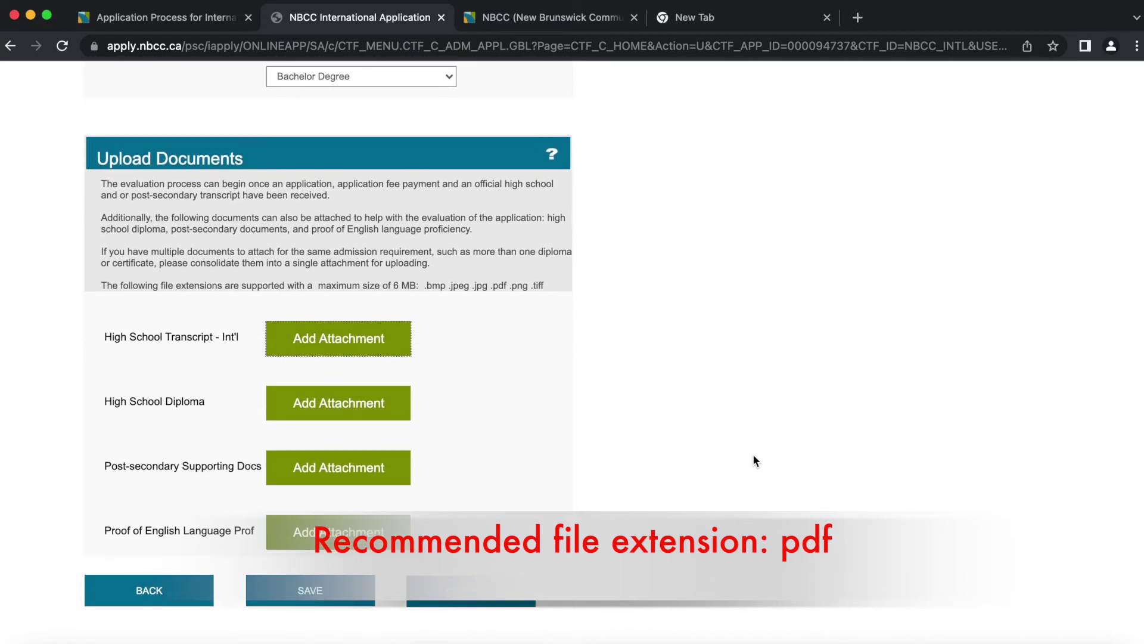
- Continue to Program Selection (83%) and open the program search's Admit Term list
click(472, 592)
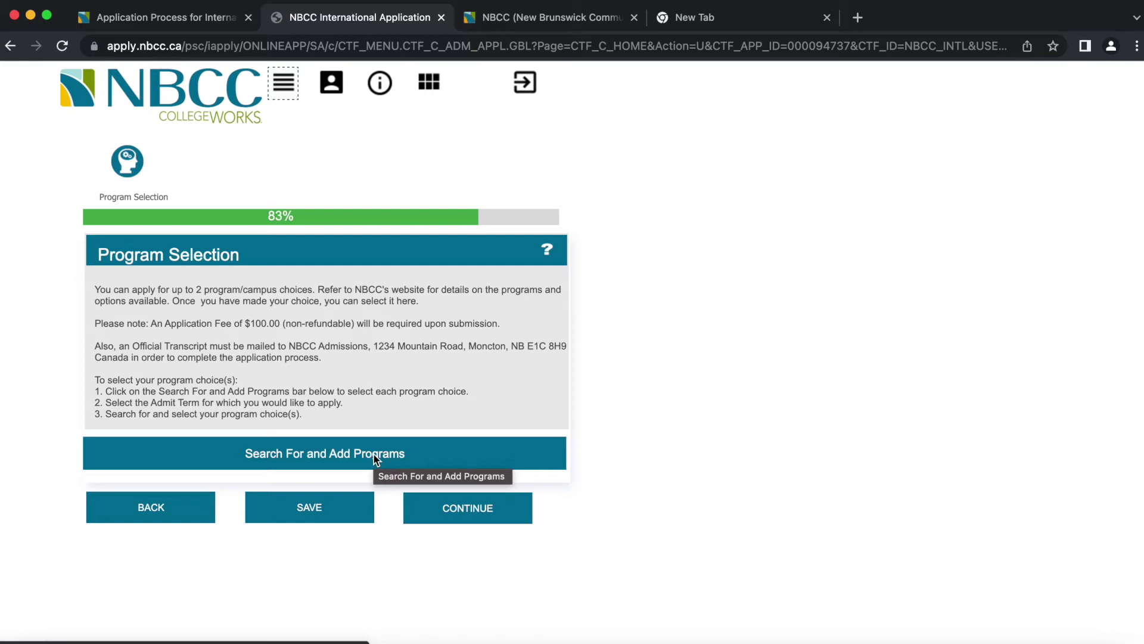
click(374, 457)
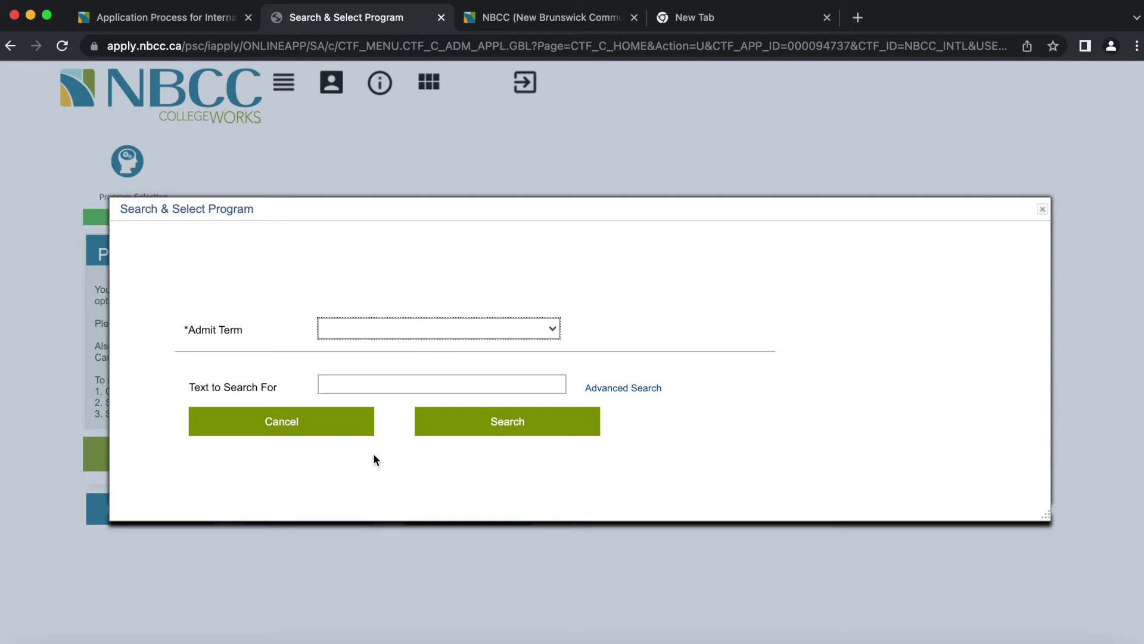
click(548, 337)
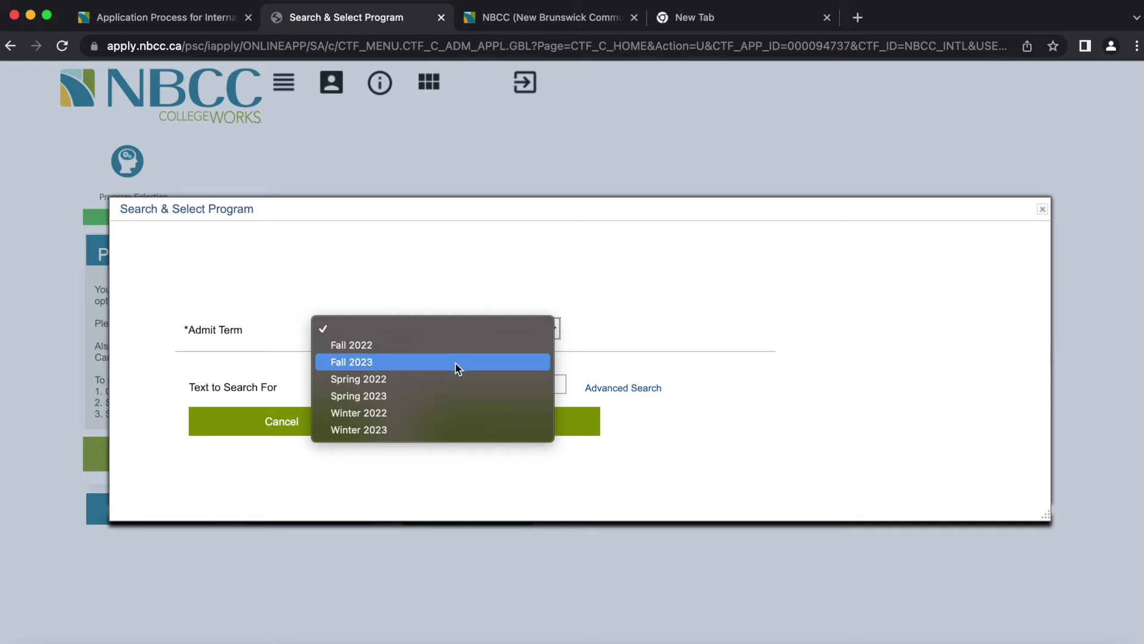
- Search Fall 2023 programs for 'Information Technology' and dismiss the no-results message
click(457, 364)
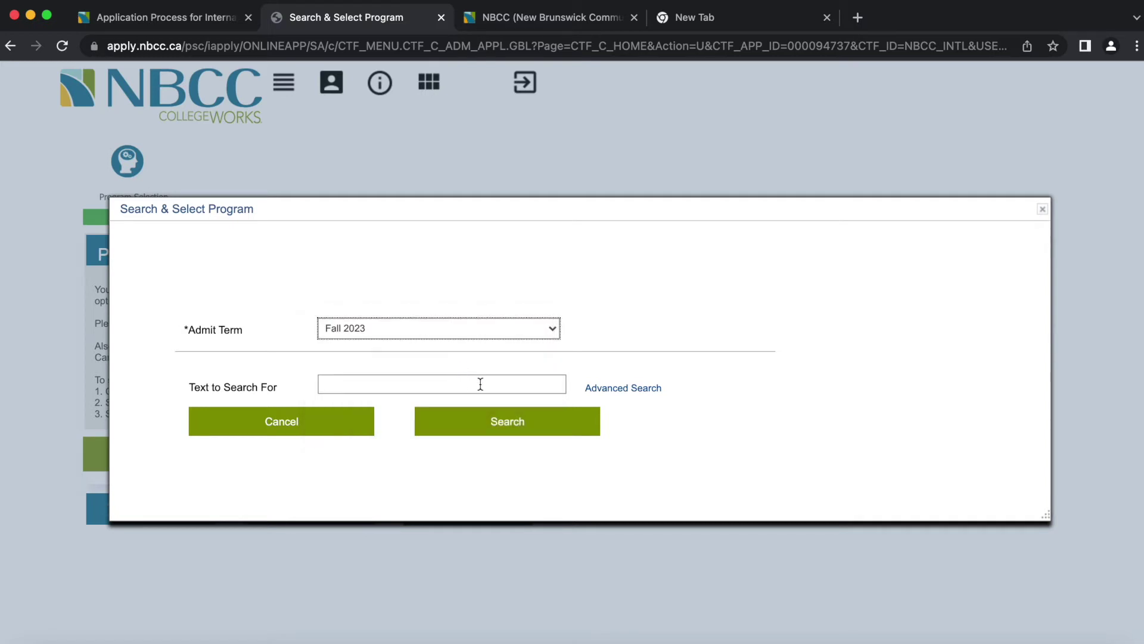
click(463, 386)
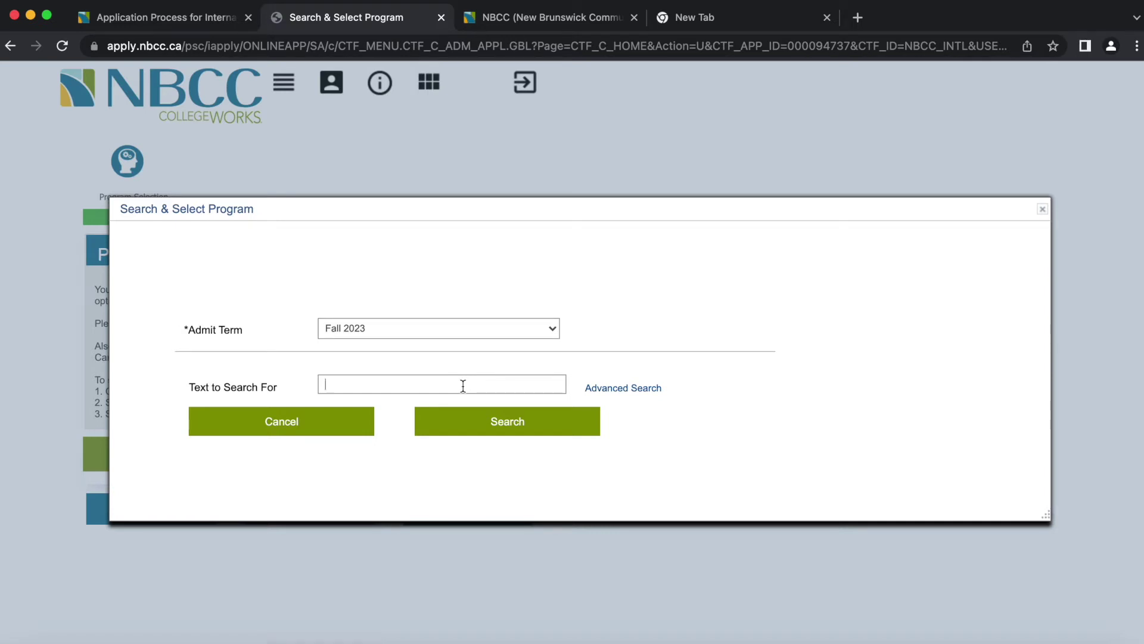
text(Information Techo)
key(BackSpace)
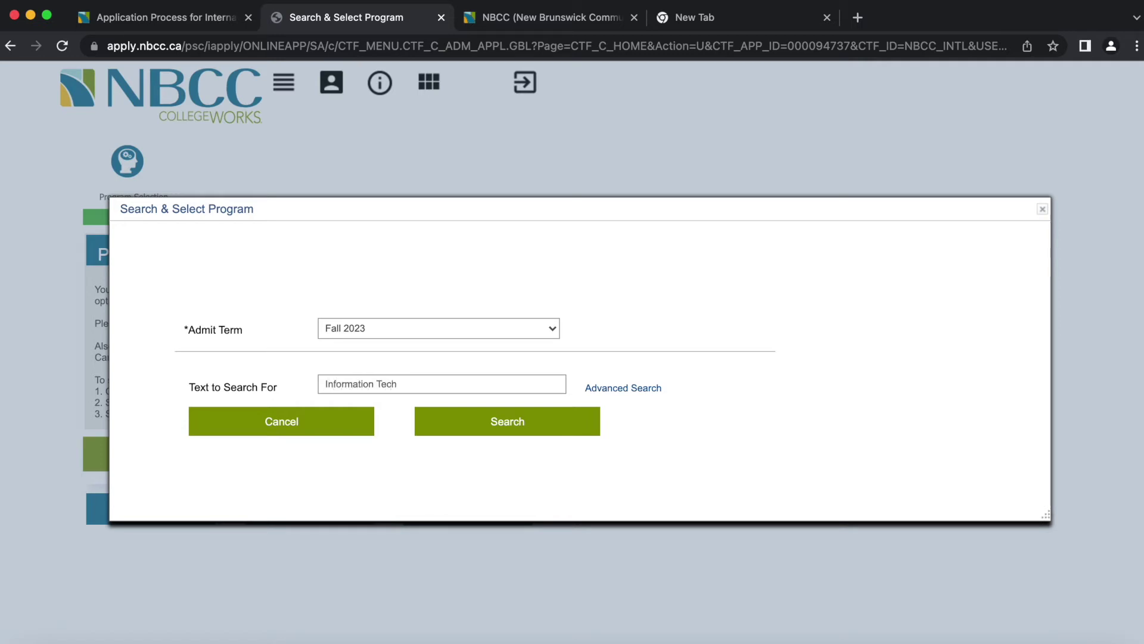
text(nology)
click(519, 424)
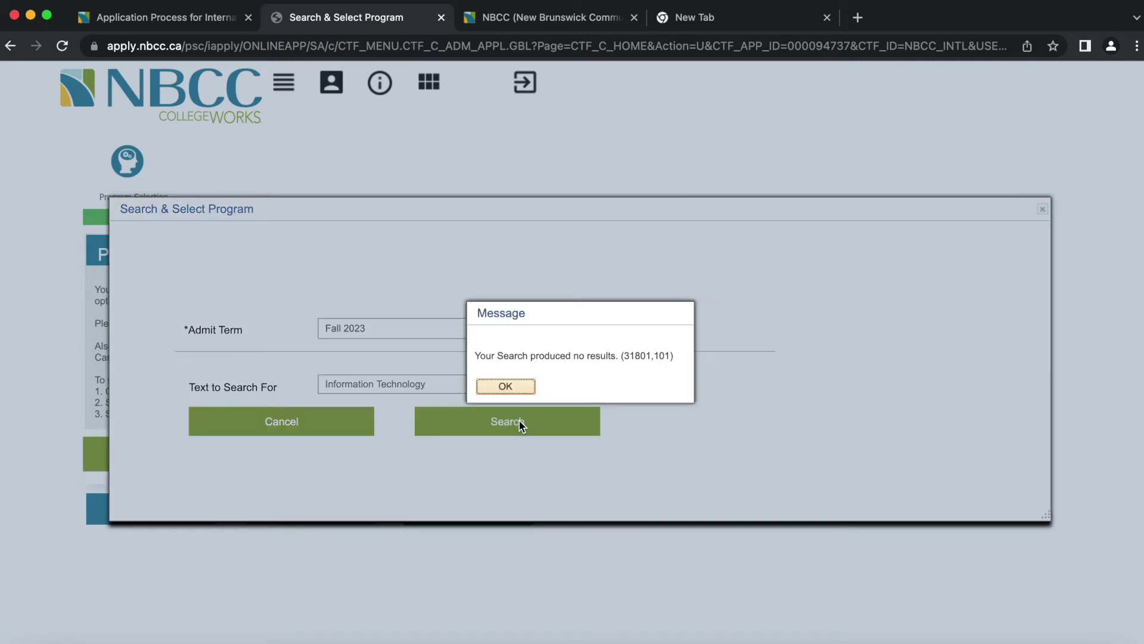
click(515, 387)
- Replace the search text with 'Cybersecurity', search again, and show the advanced search fields
drag(508, 384, 195, 390)
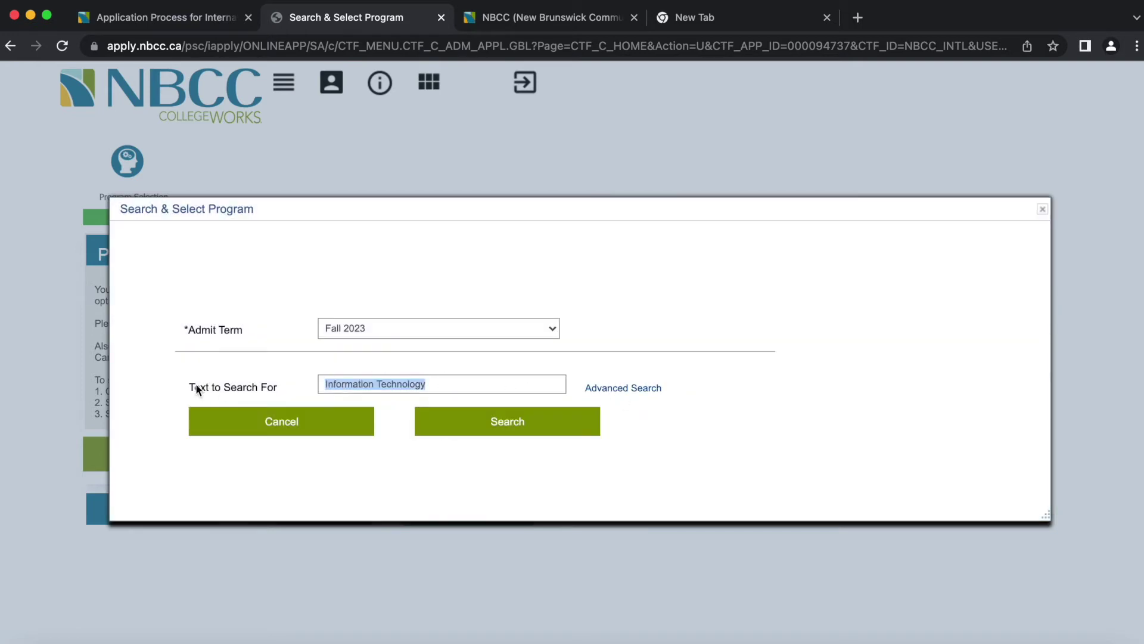
key(BackSpace)
text(Cyb)
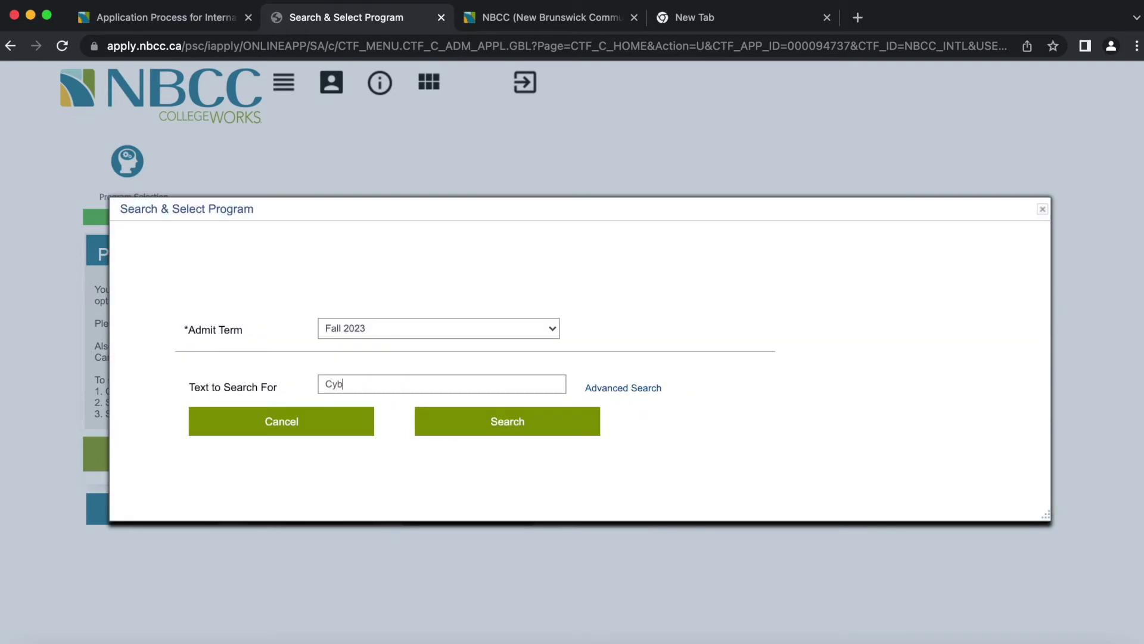
text(ersecurity)
click(467, 422)
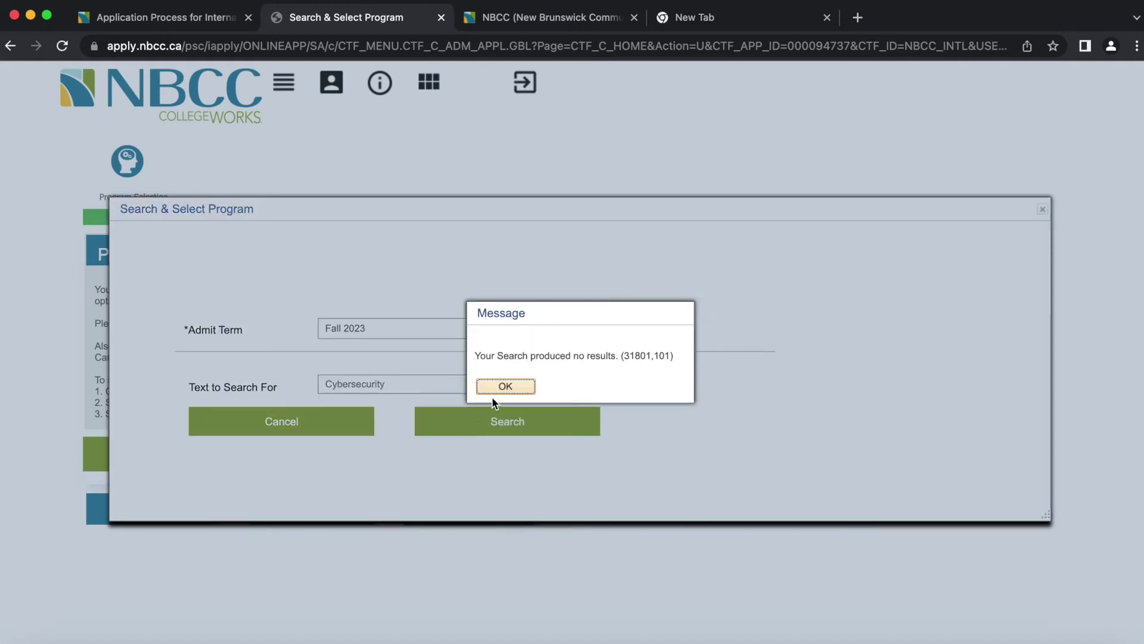
click(505, 388)
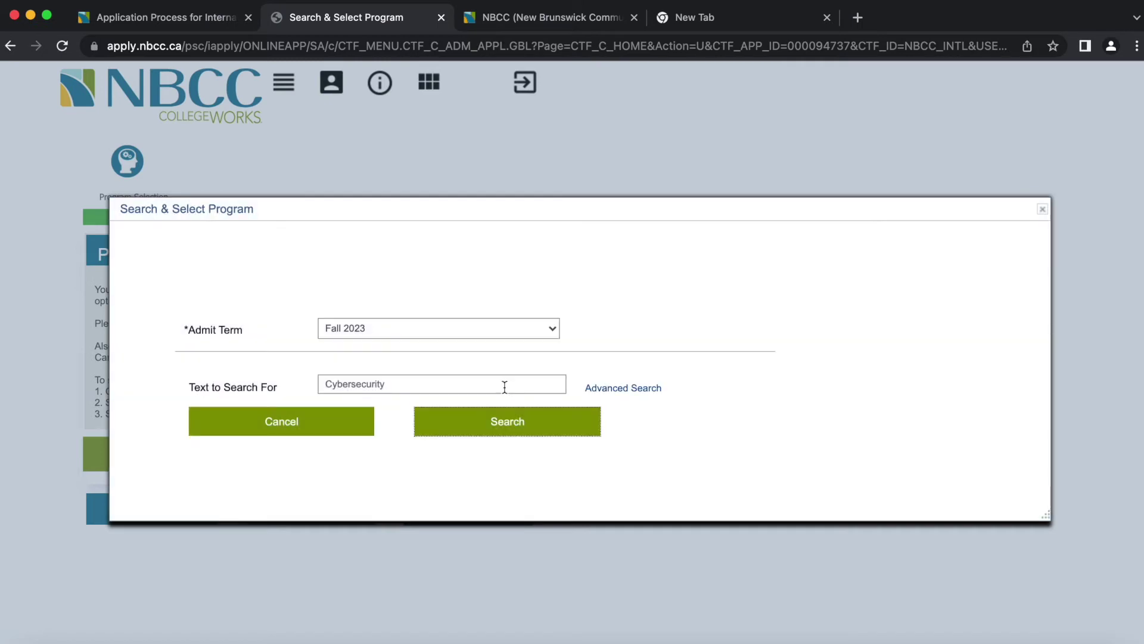
click(629, 390)
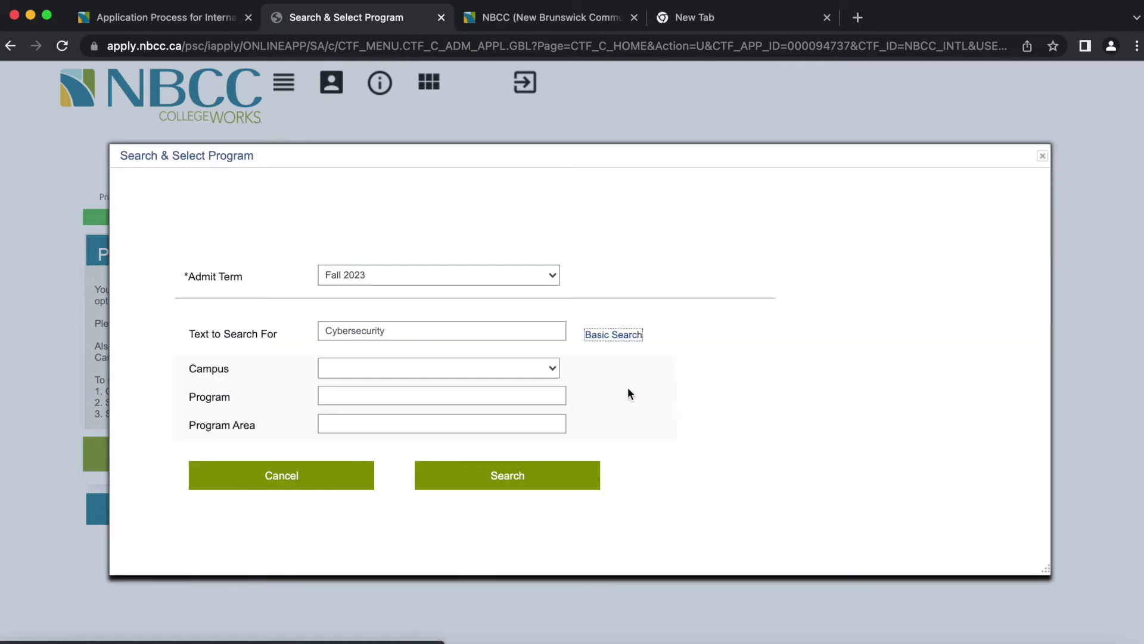
- Search for a Cybersecurity program at the Saint John campus, which returns no results
click(395, 373)
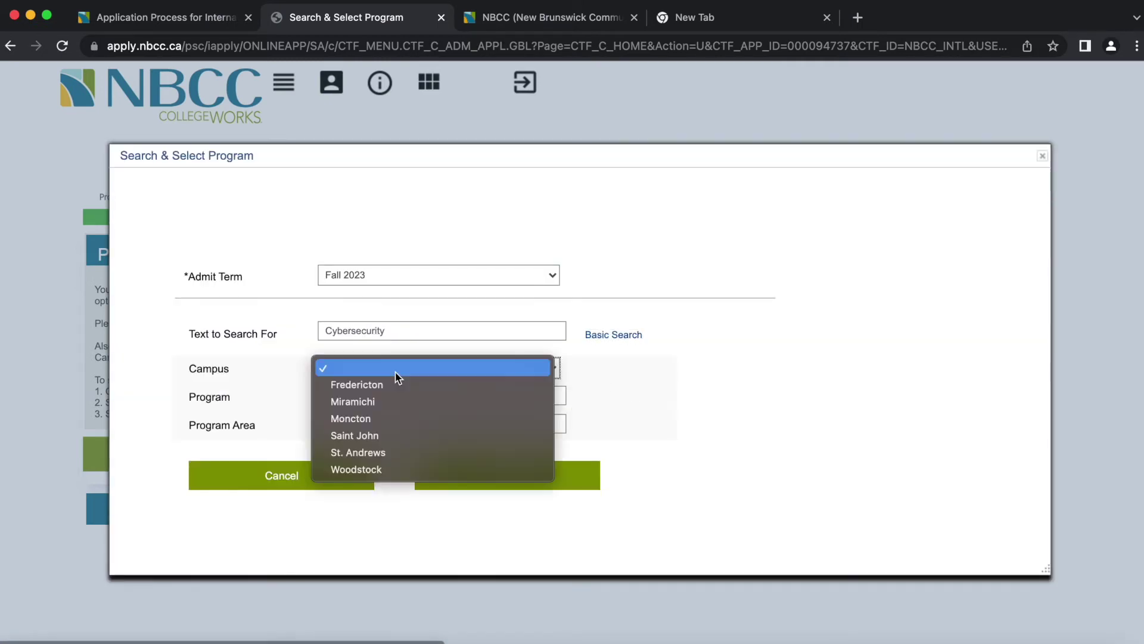
click(384, 438)
click(437, 396)
text(Cy)
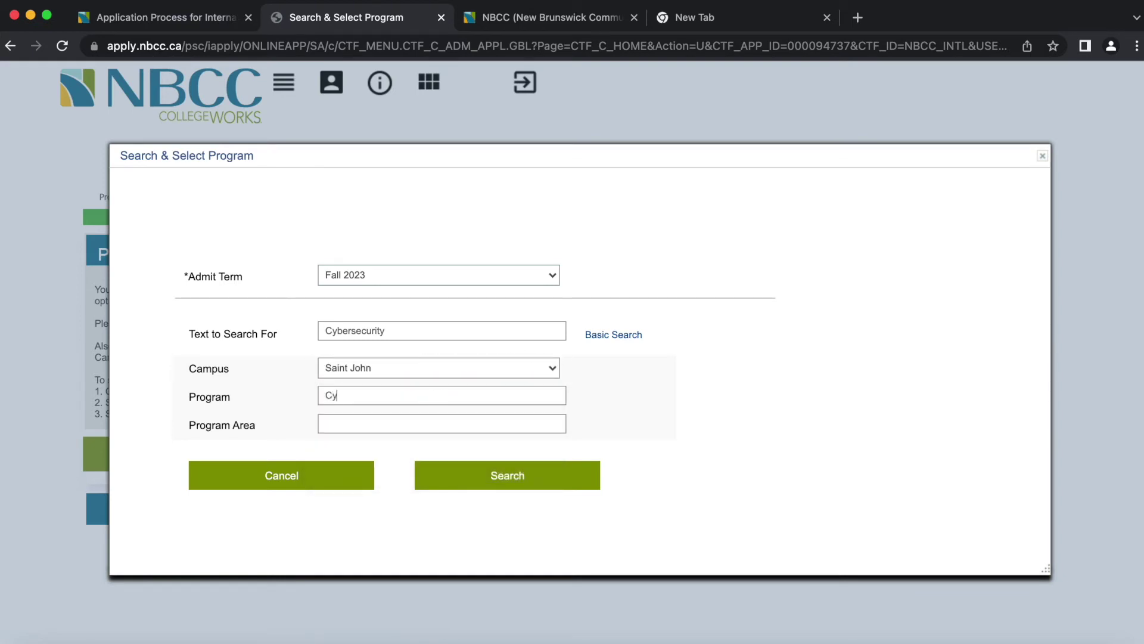
text(bersecurity)
click(509, 480)
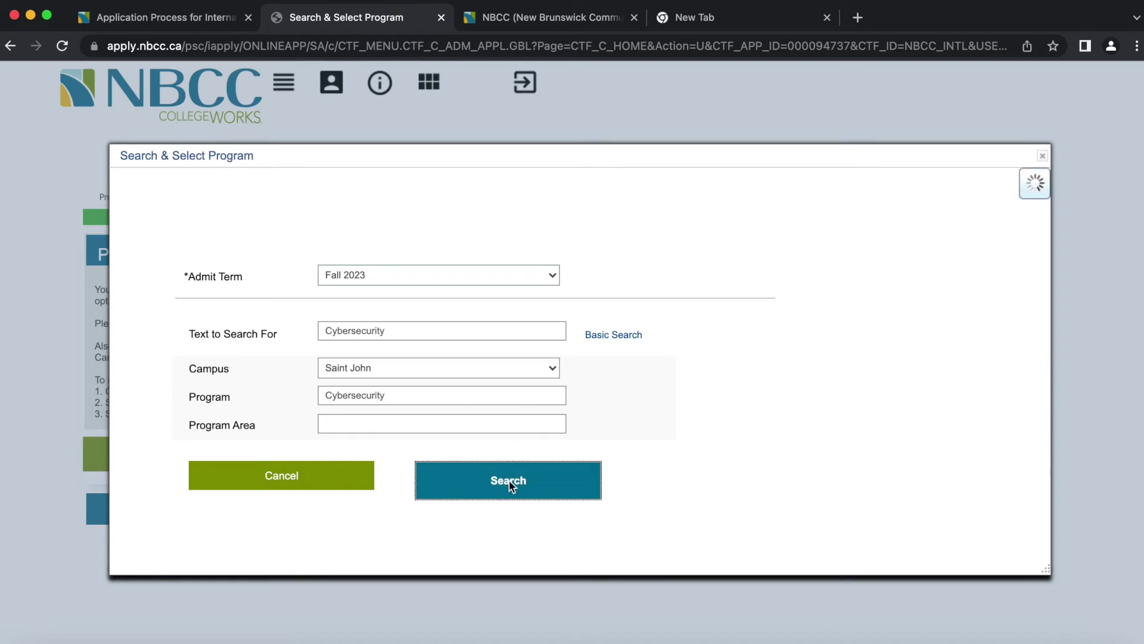
click(533, 388)
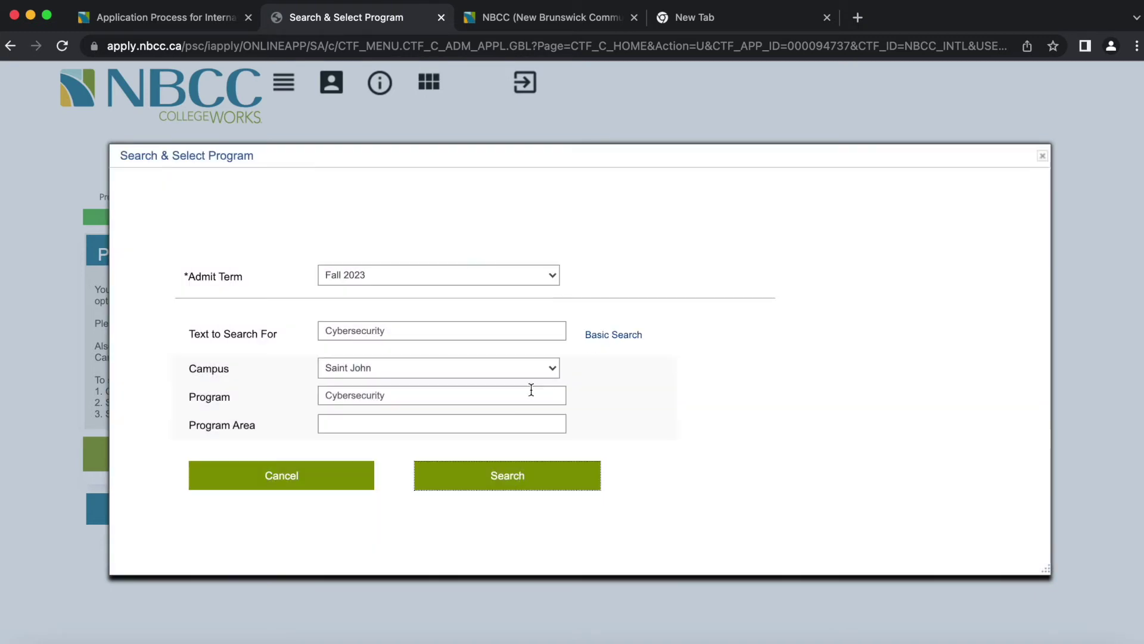
- Clear the general search text and change the Admit Term to Winter 2023
click(404, 335)
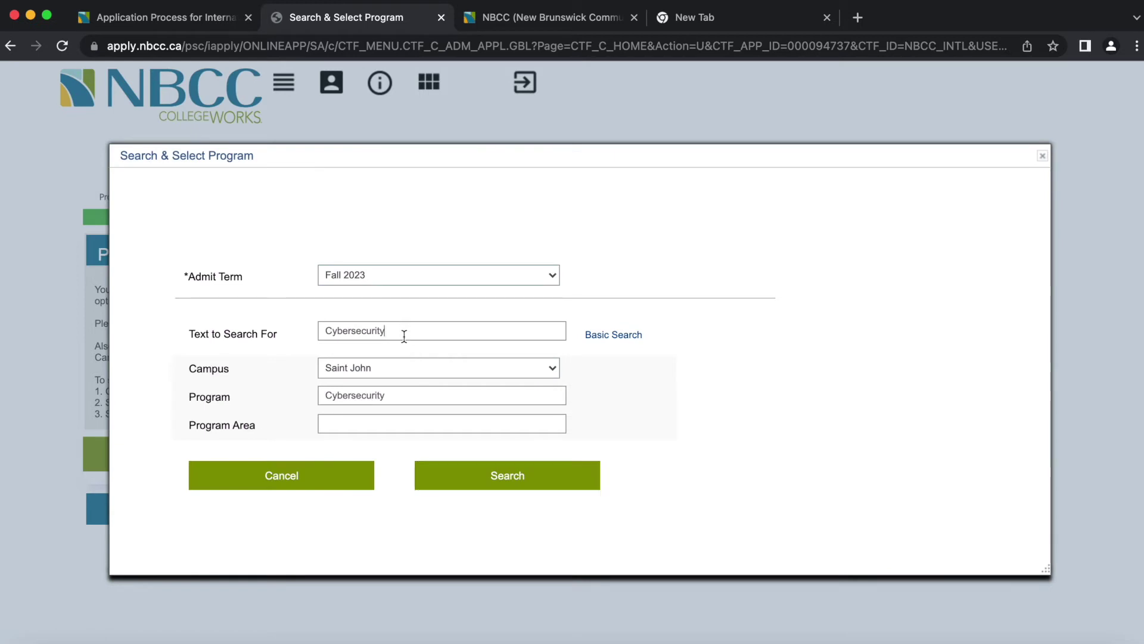
click(277, 334)
key(BackSpace)
click(407, 367)
click(408, 369)
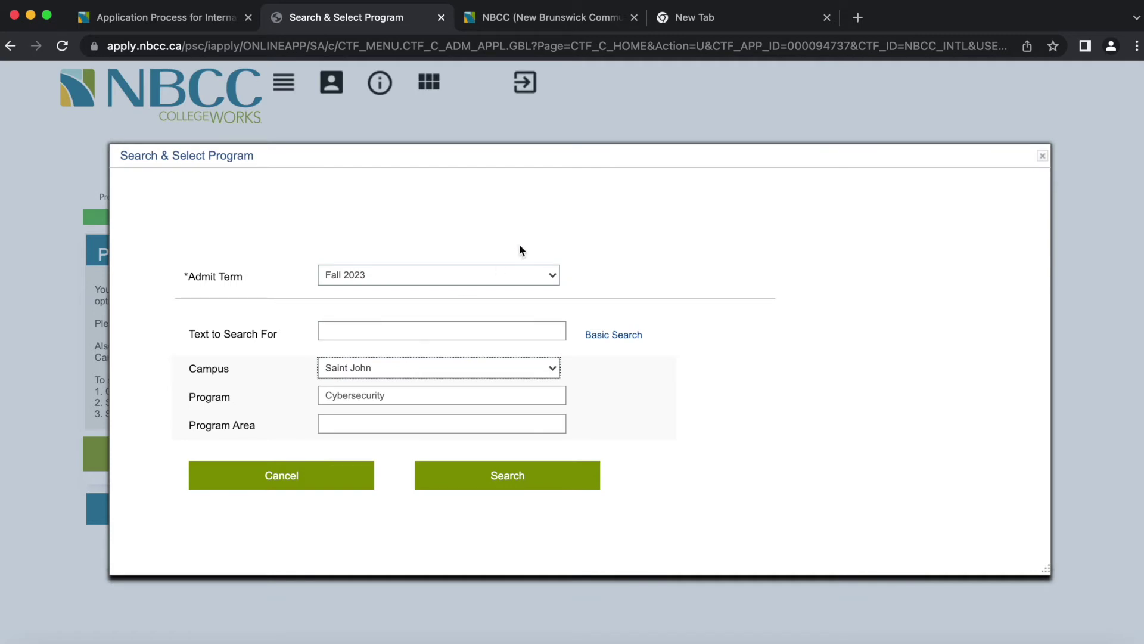
click(505, 273)
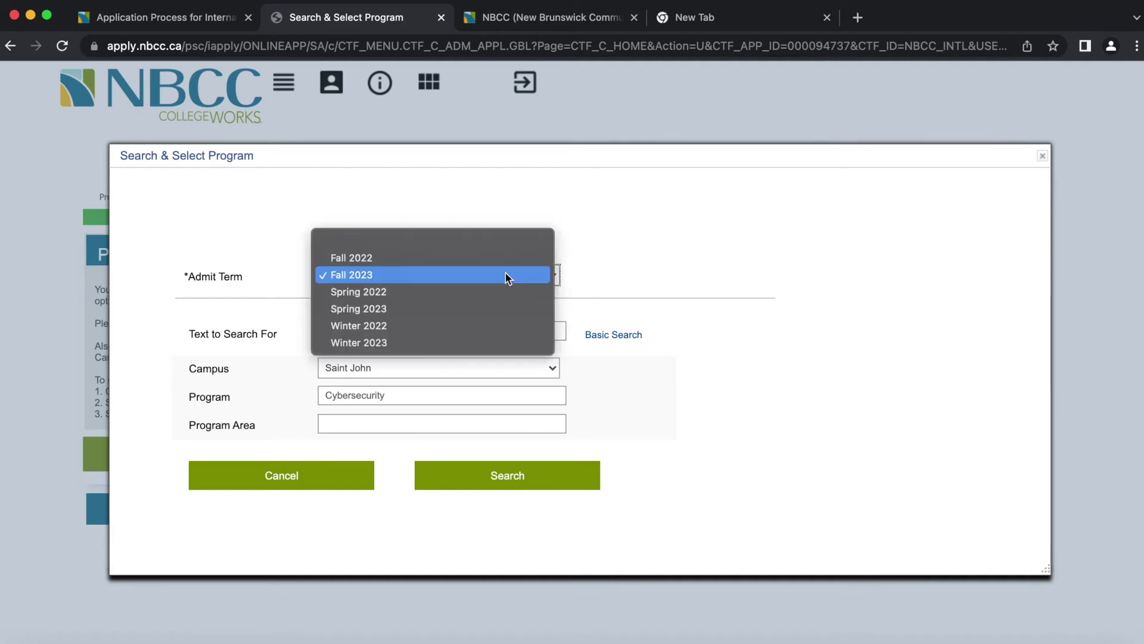
click(460, 259)
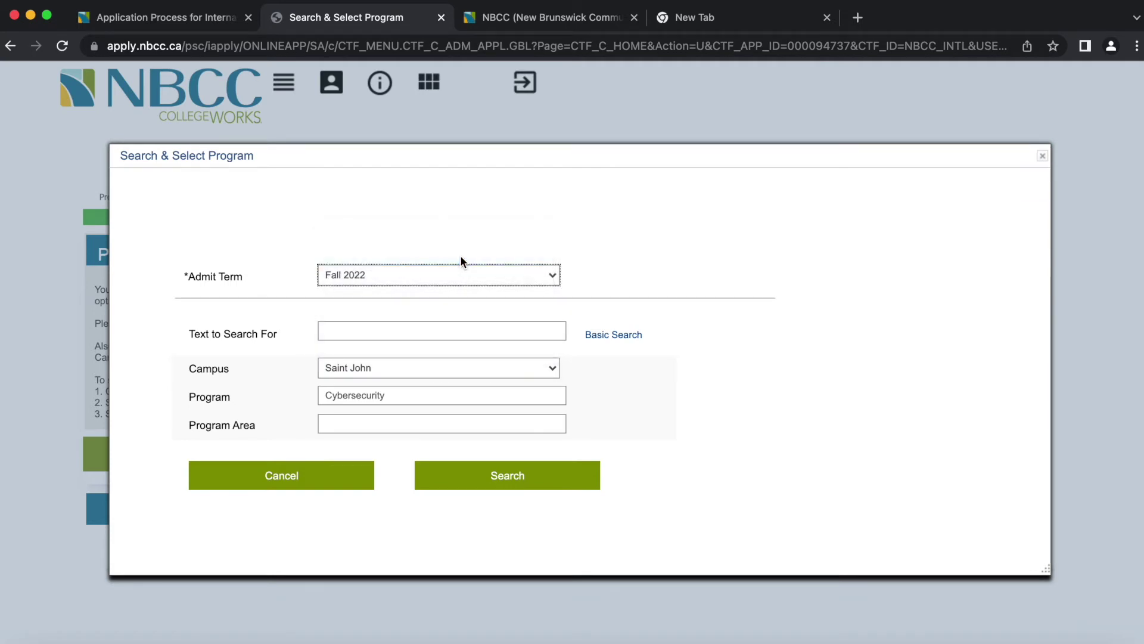
click(496, 271)
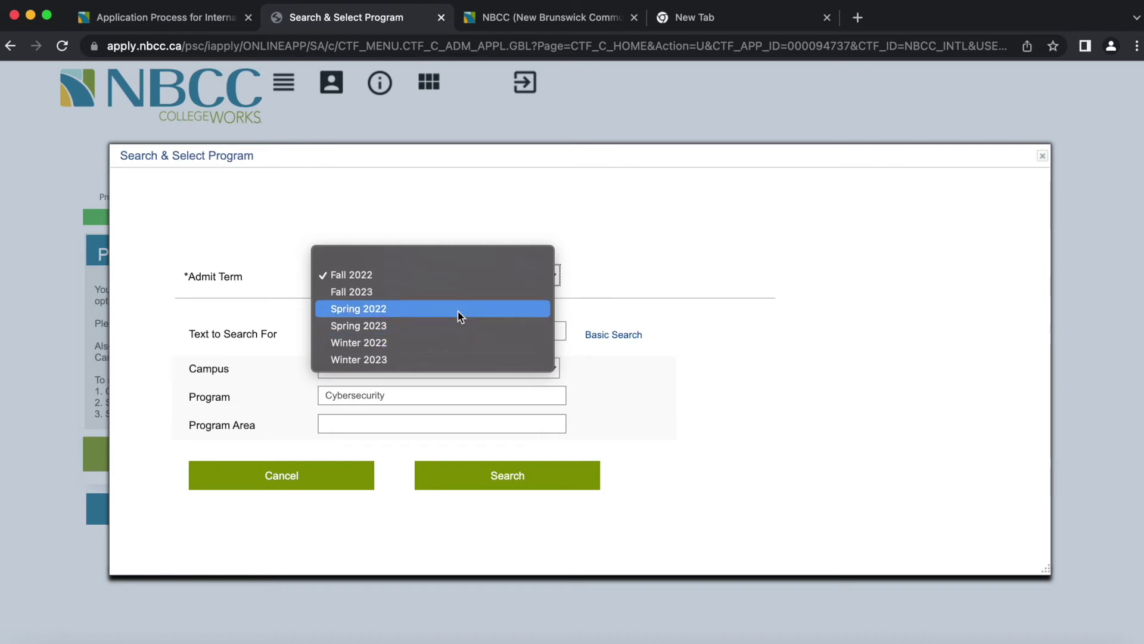
click(446, 362)
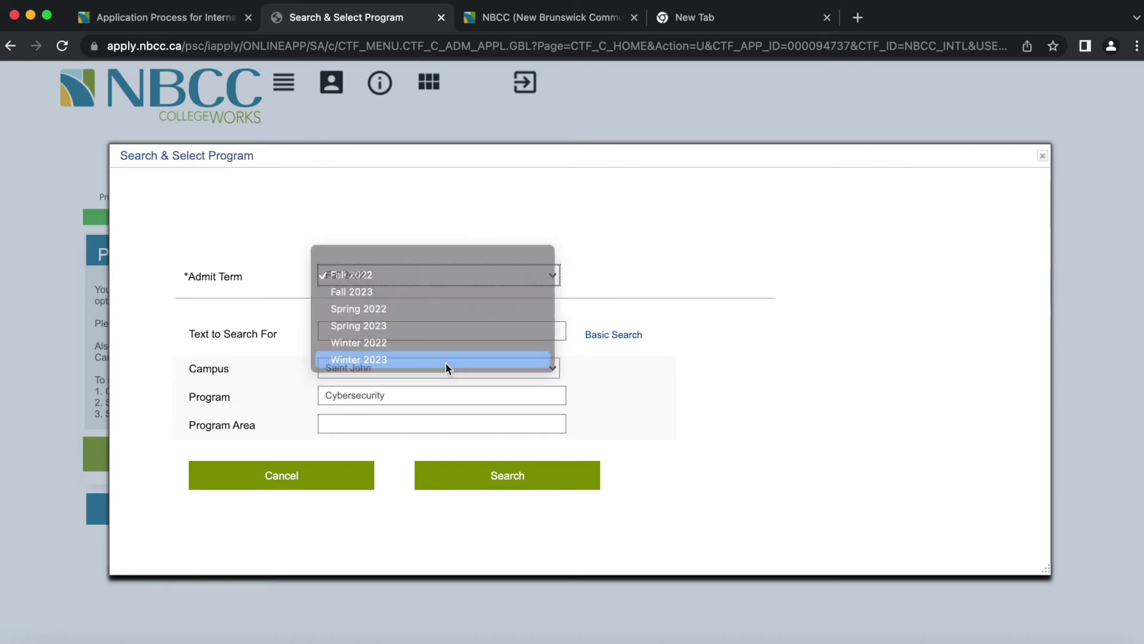
- Keep campus Saint John, clear the Cybersecurity program filter, and search again
click(613, 336)
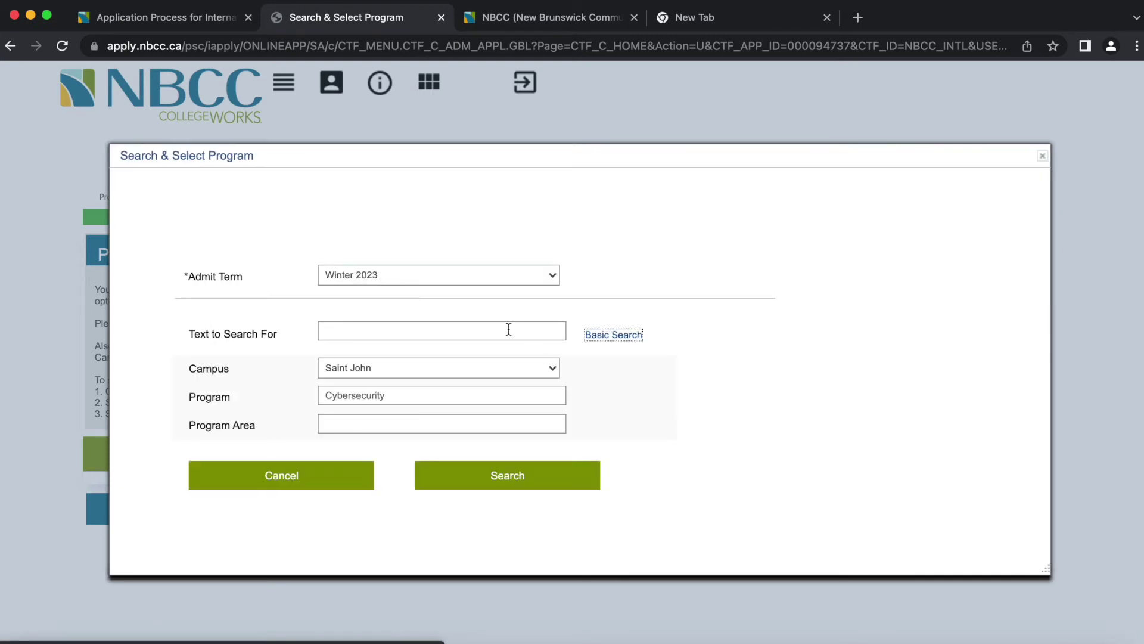
click(480, 366)
click(659, 399)
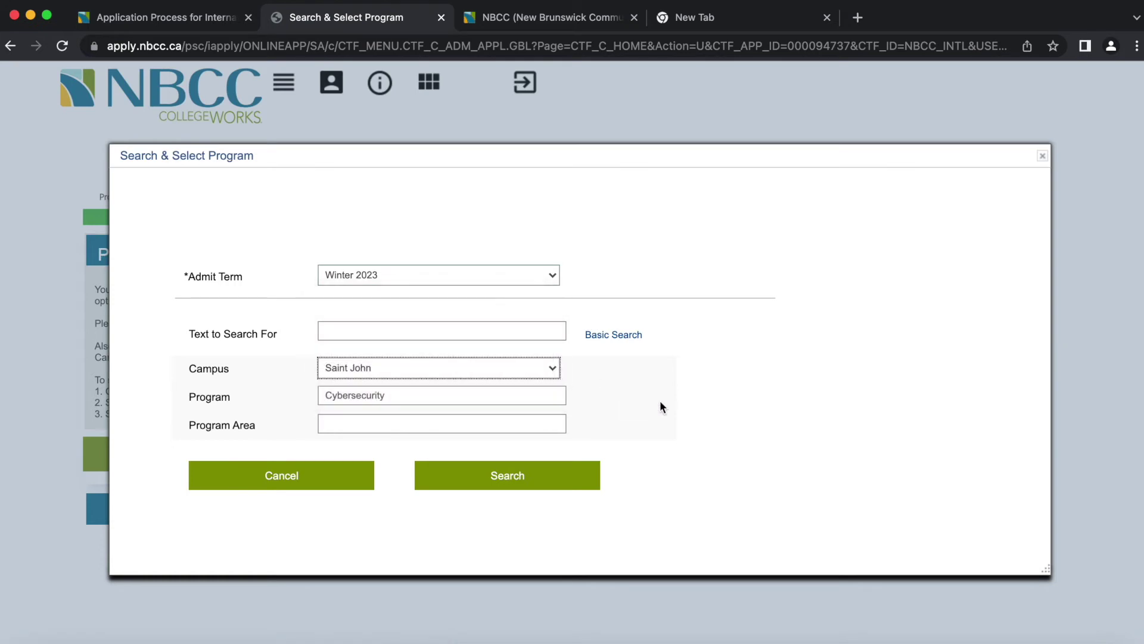
click(498, 331)
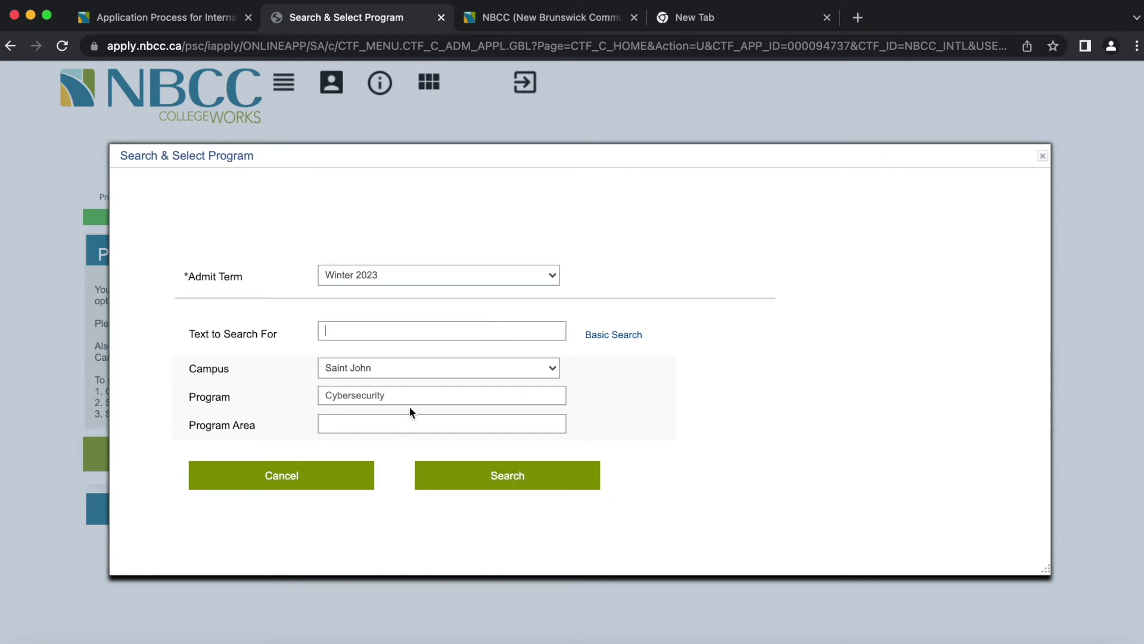
drag(404, 395, 165, 383)
key(BackSpace)
click(517, 477)
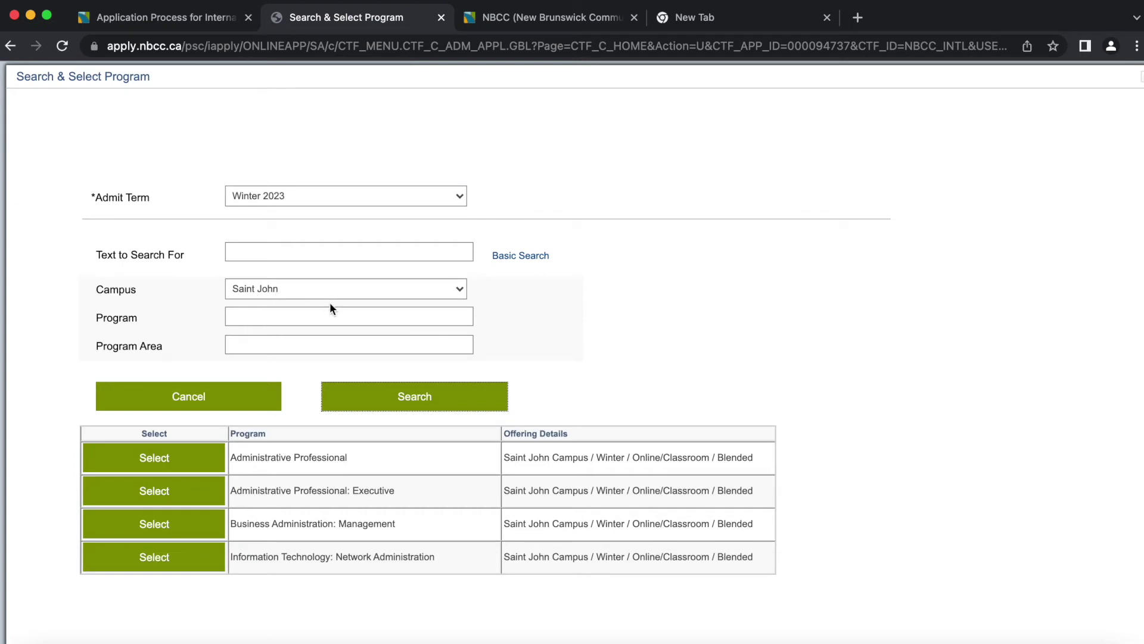
- Add Information Technology: Network Administration (Saint John, Winter) as program preference 1
click(434, 404)
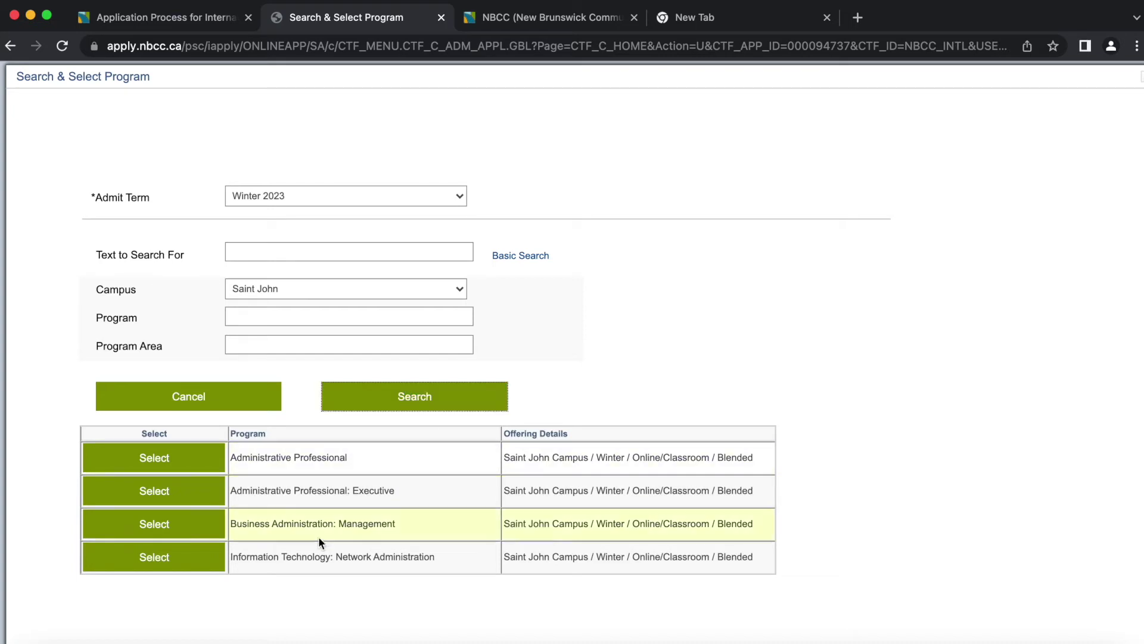
click(212, 529)
click(153, 566)
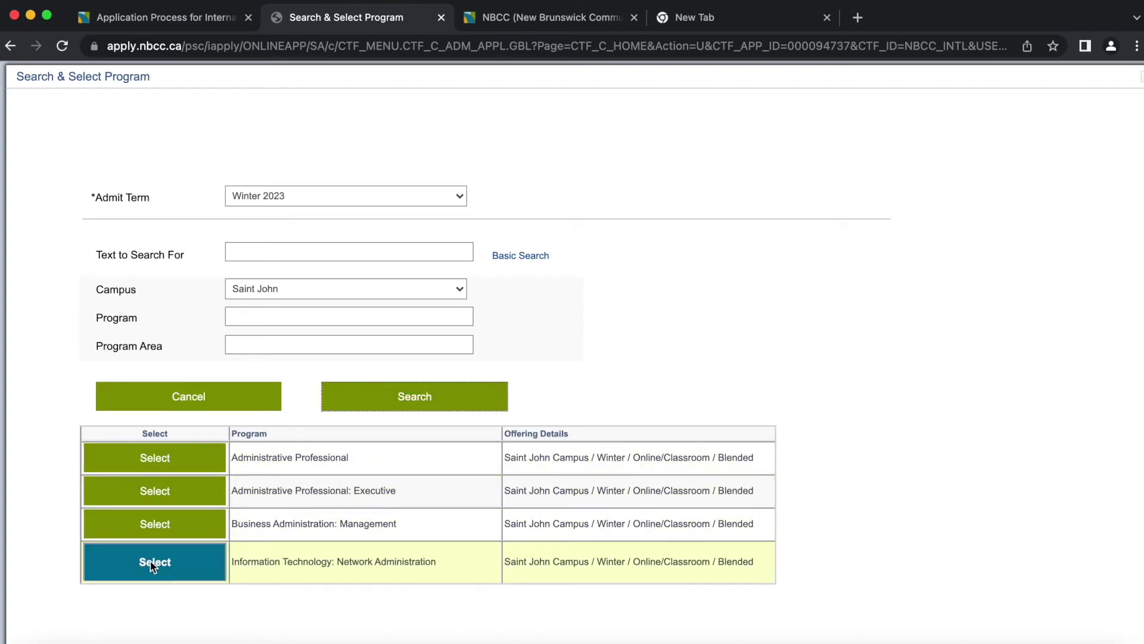
click(152, 566)
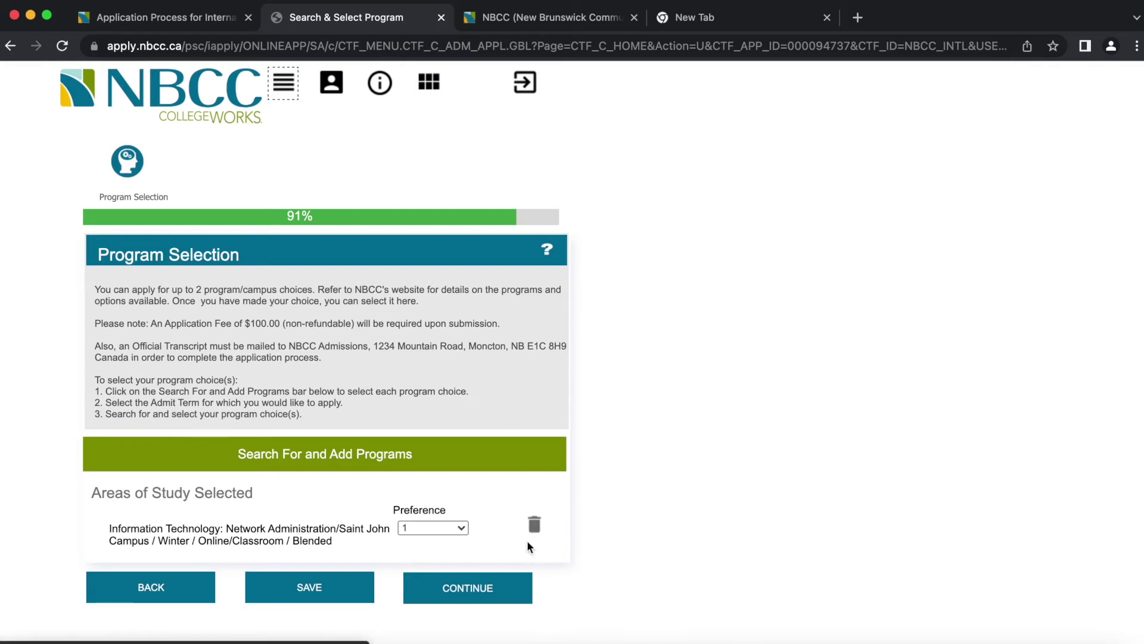
- Reopen program search with the advanced Campus, Program and Program Area fields
click(362, 452)
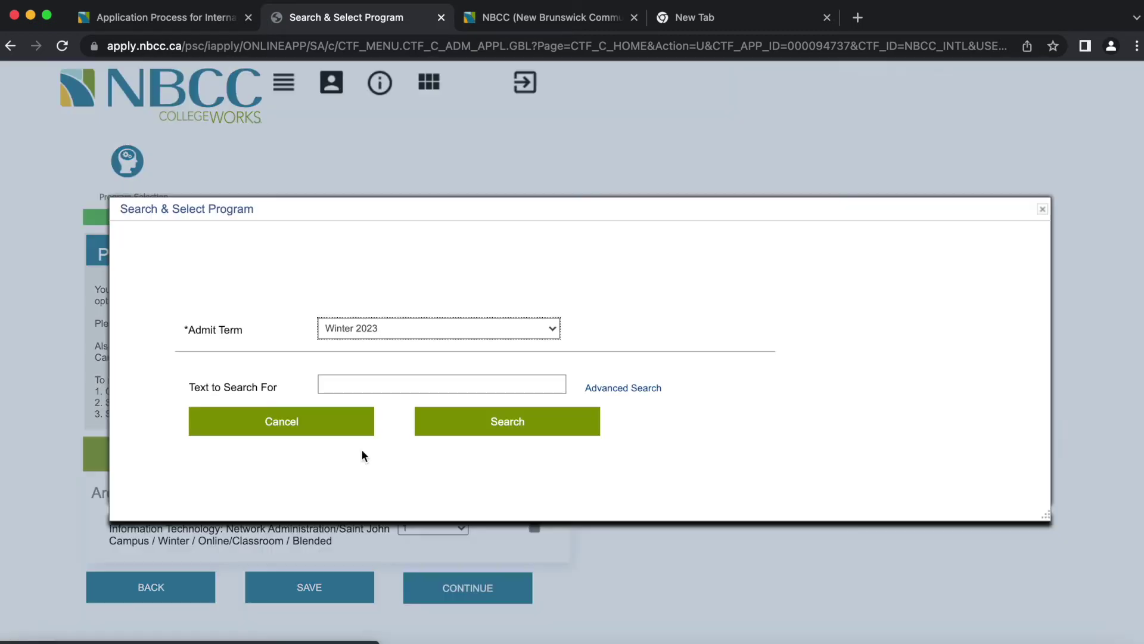
click(609, 388)
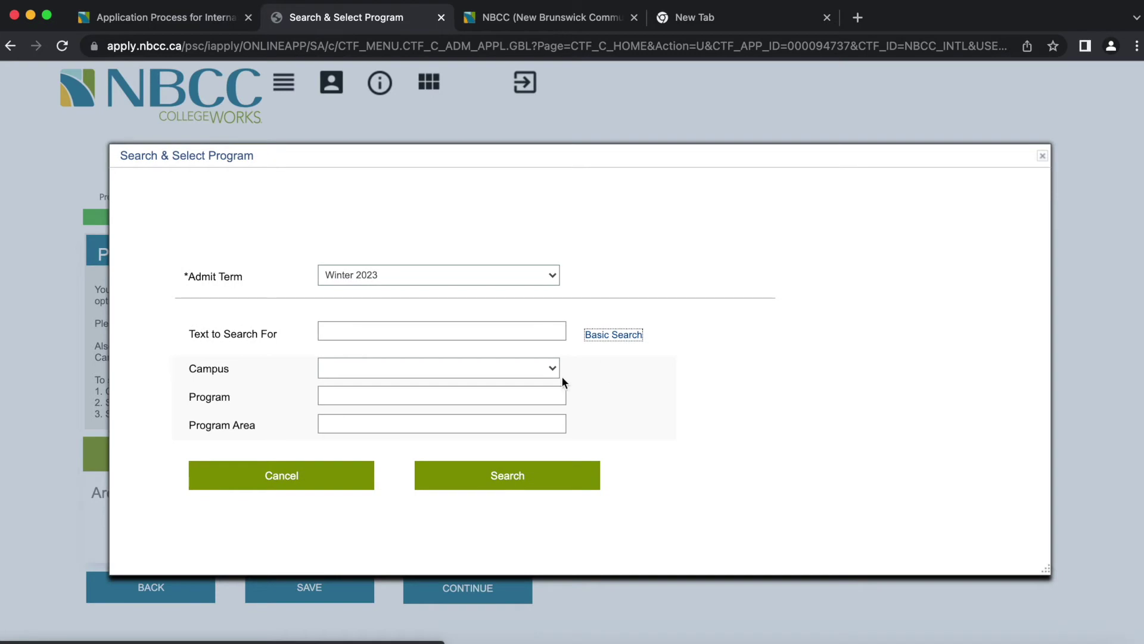
- Search Saint John campus programs and add Business Administration: Management as preference 2
click(529, 365)
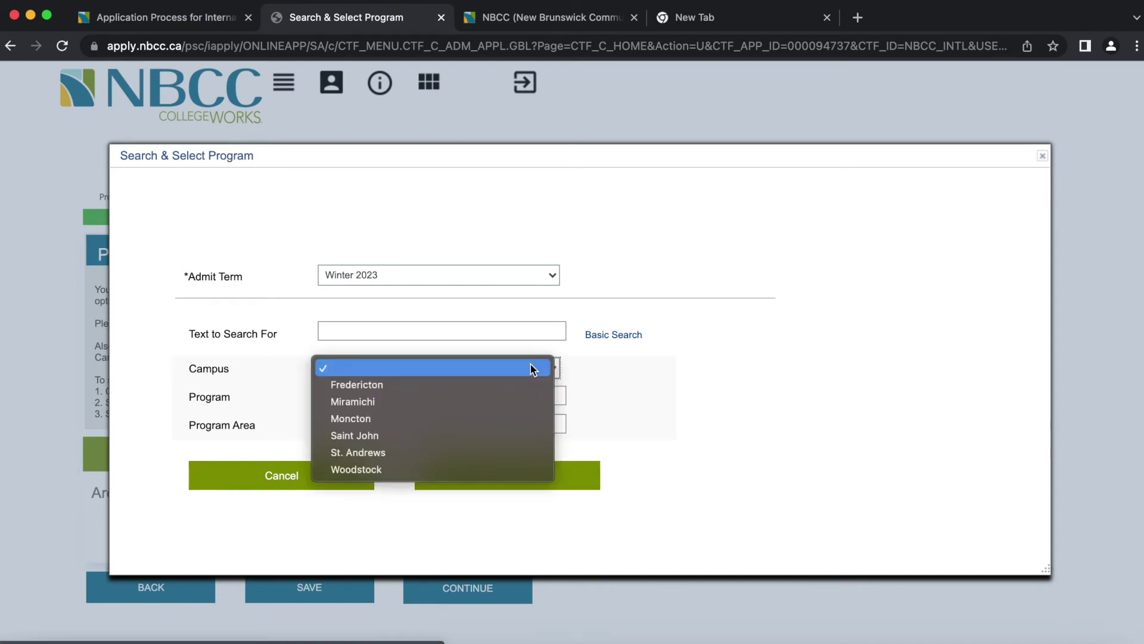
click(476, 435)
click(500, 485)
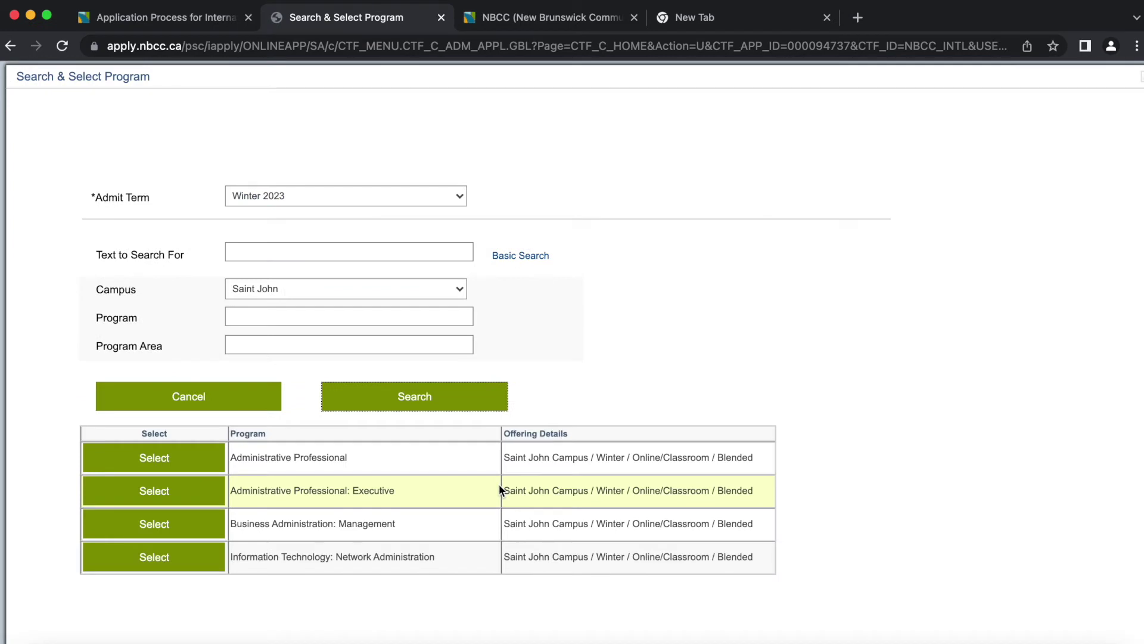
click(175, 523)
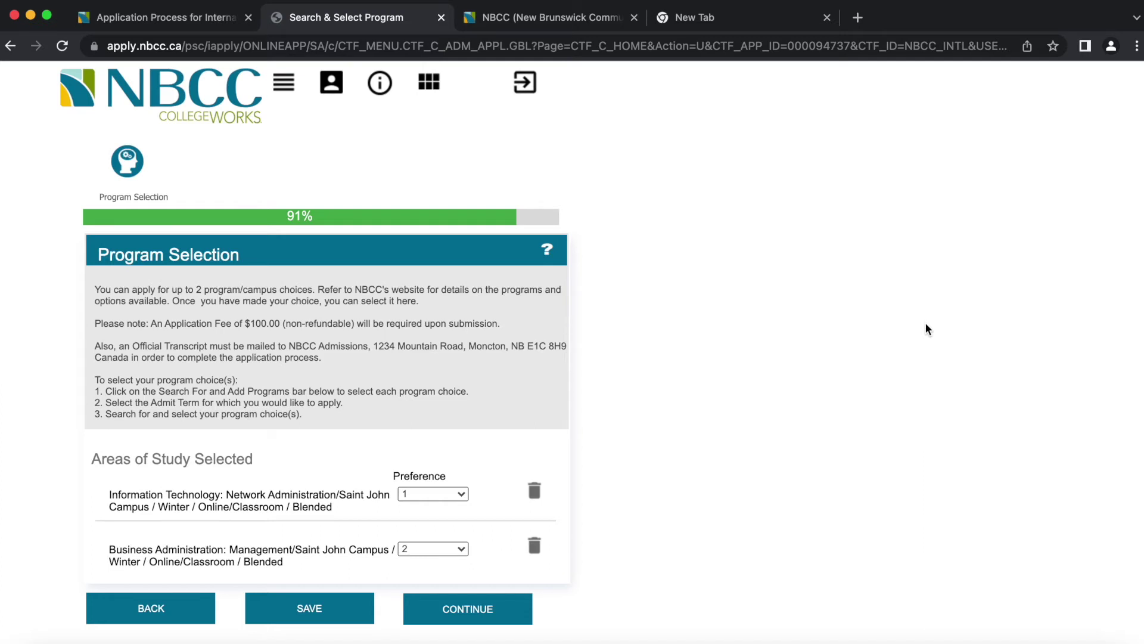
- Advance to the 91% Payment step with its $100.00 fee, then view the international applicants page
scroll(925, 322, down, 1)
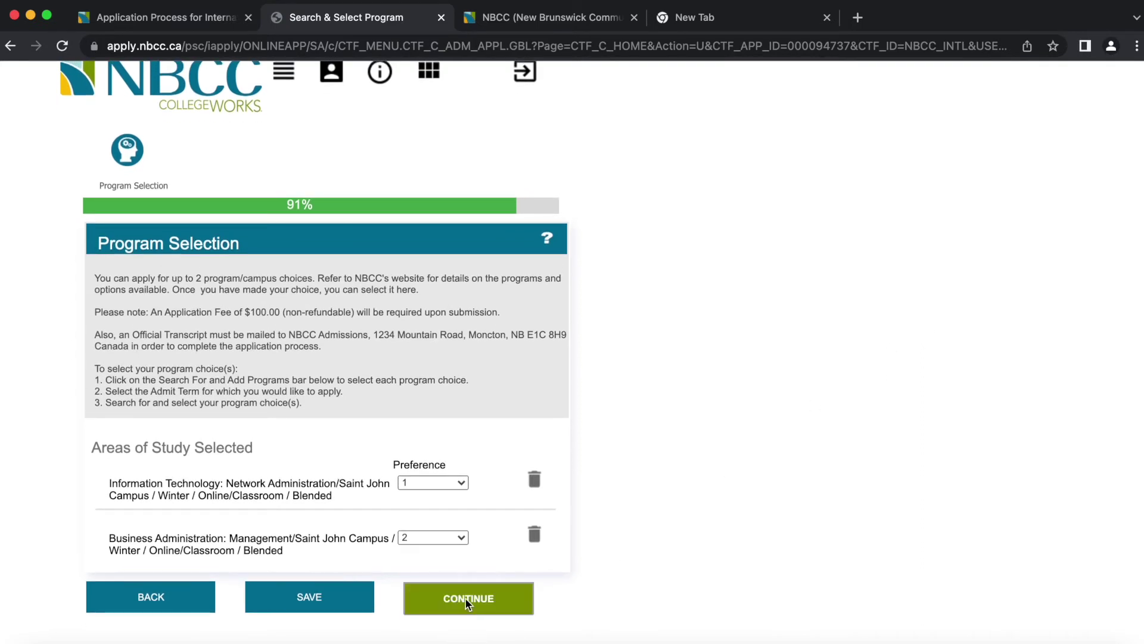
click(468, 601)
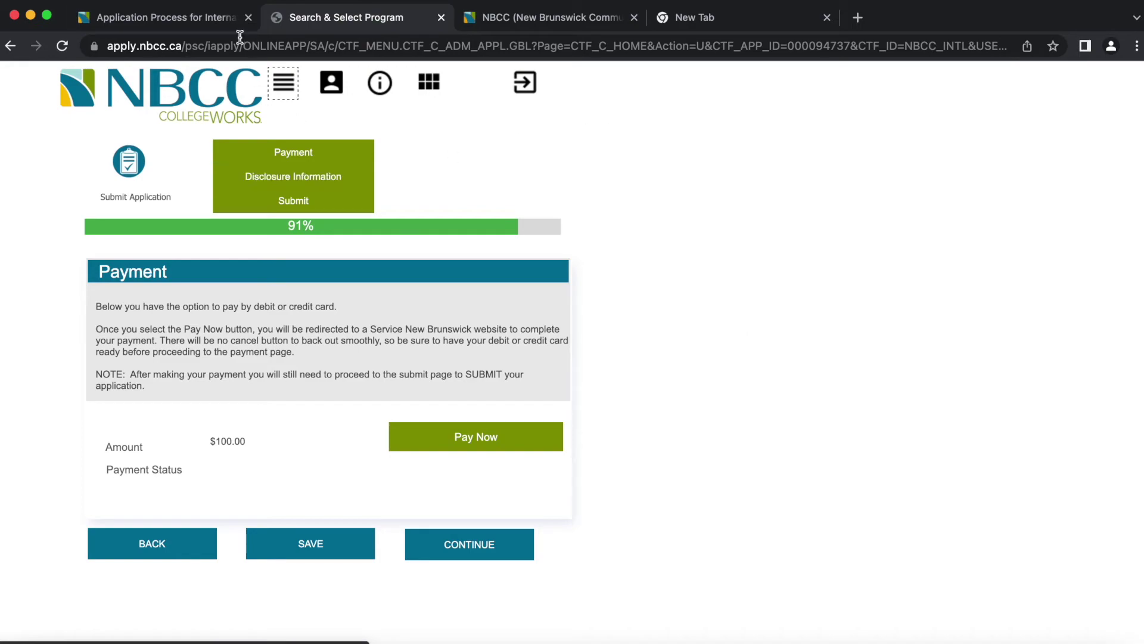
click(210, 24)
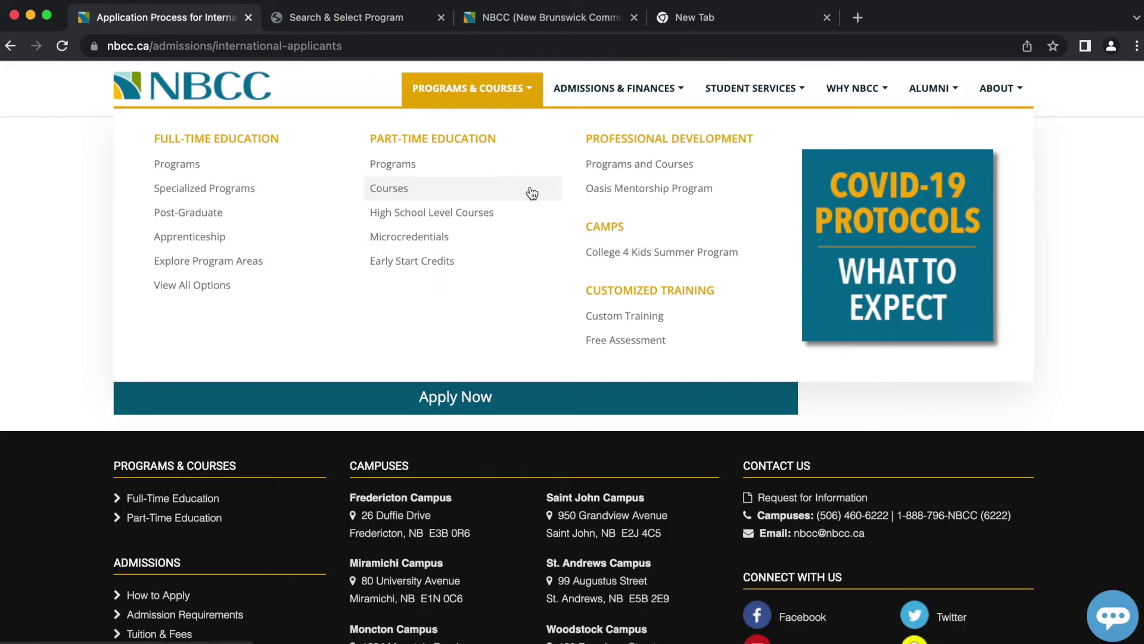
scroll(58, 219, down, 5)
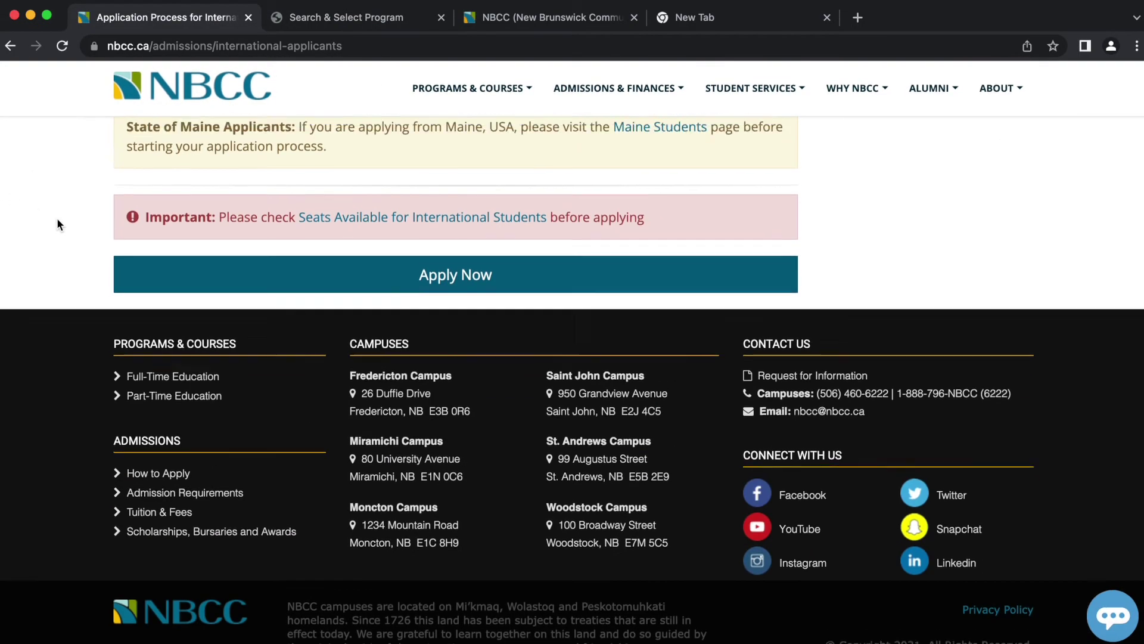
scroll(57, 219, up, 15)
scroll(57, 224, up, 3)
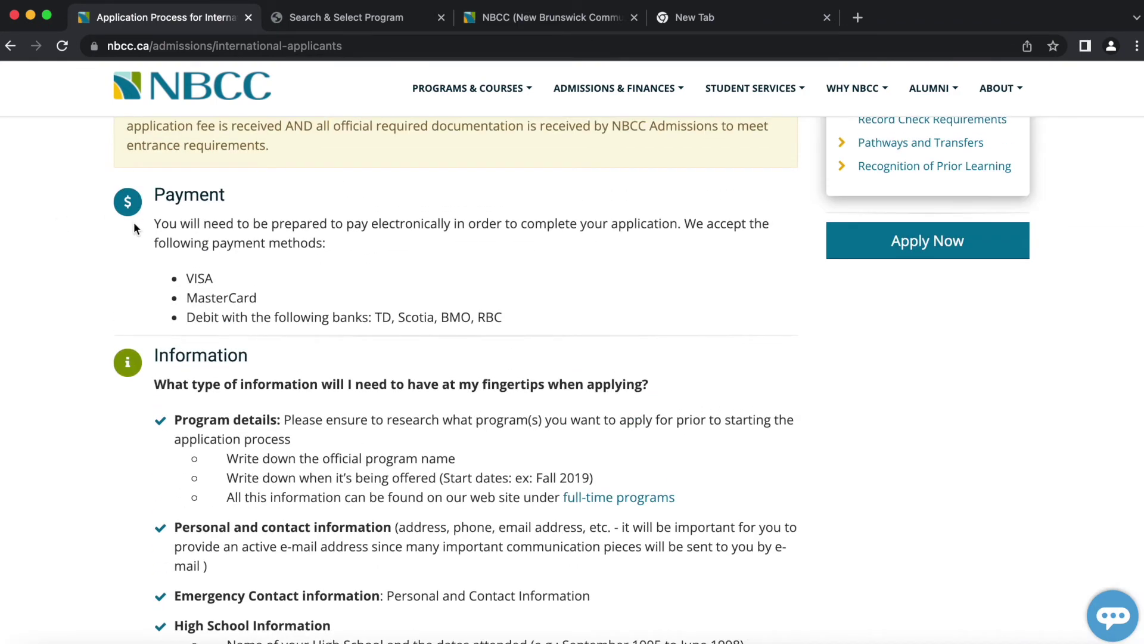
drag(270, 298, 183, 281)
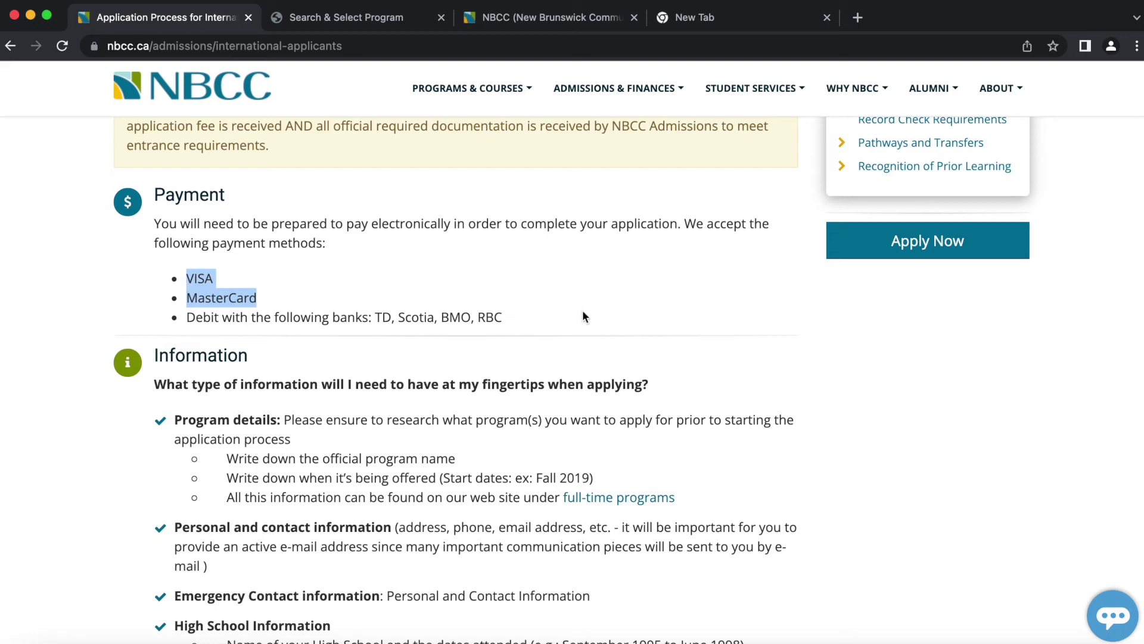
drag(567, 317, 180, 320)
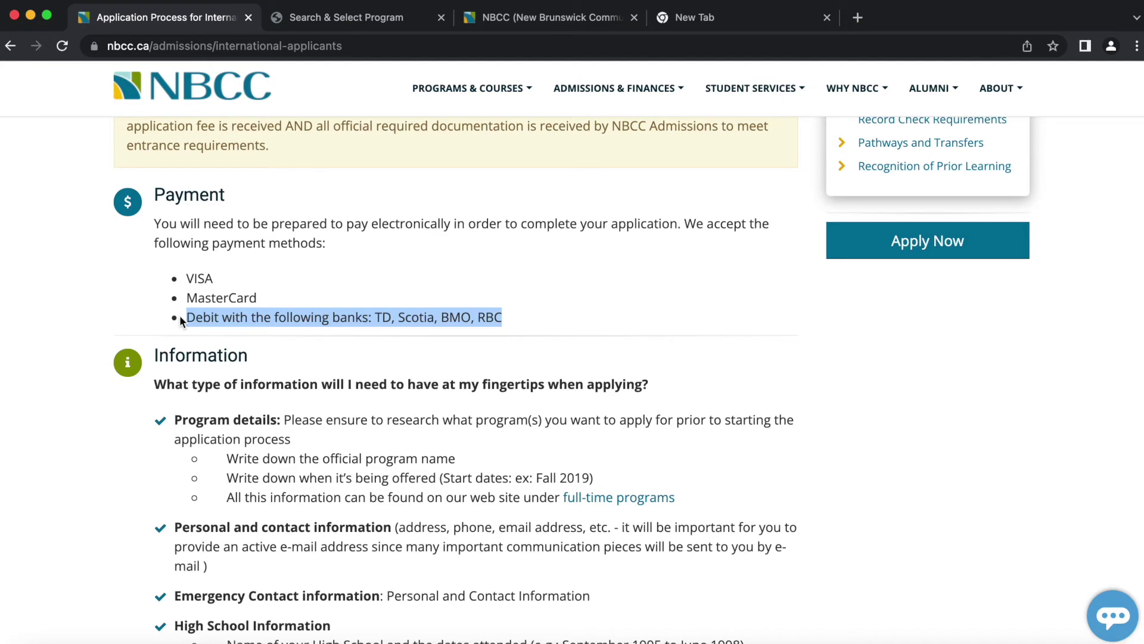
click(317, 18)
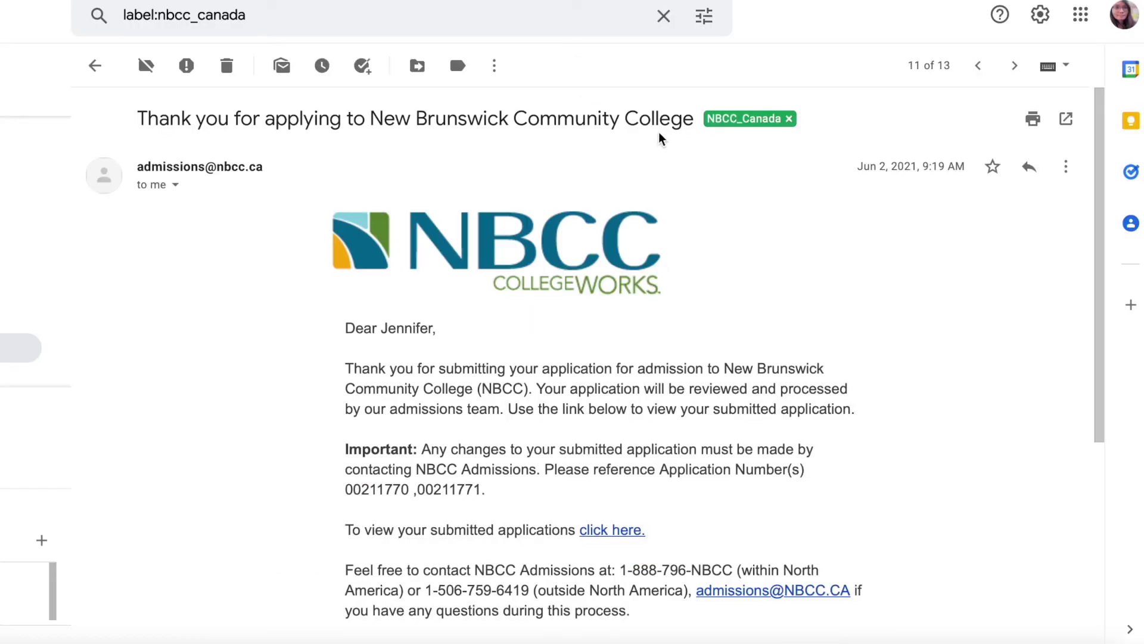
- Read through the acceptance letter for Information Technology: Cybersecurity, Fall 2022, with its $500 deposit
scroll(659, 130, down, 2)
scroll(659, 130, down, 2)
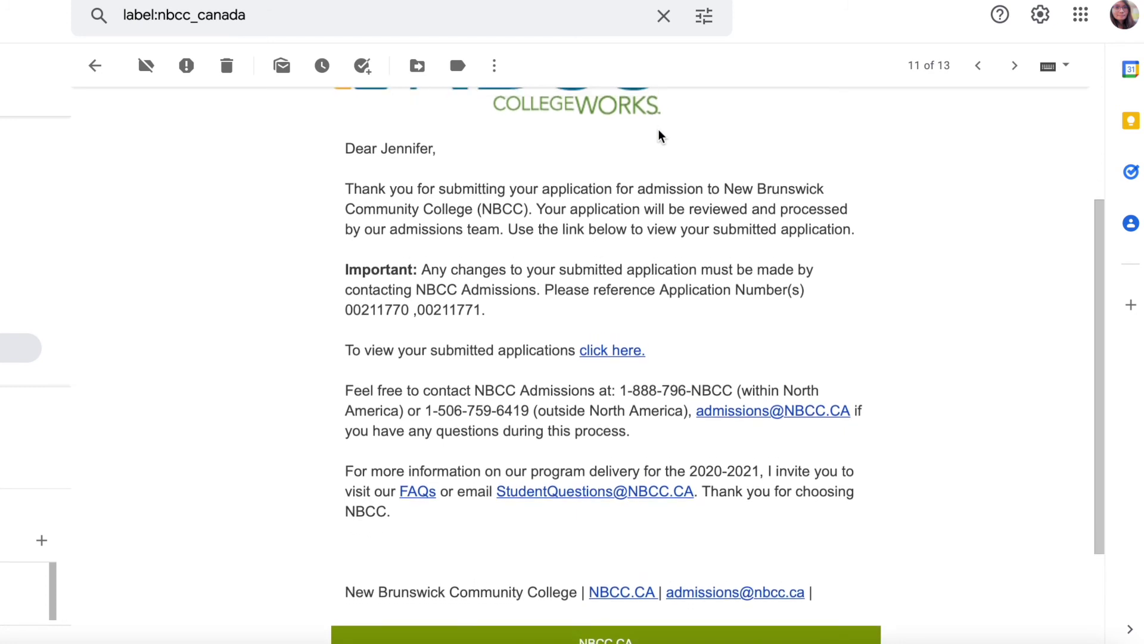
scroll(659, 130, up, 1)
scroll(659, 130, up, 2)
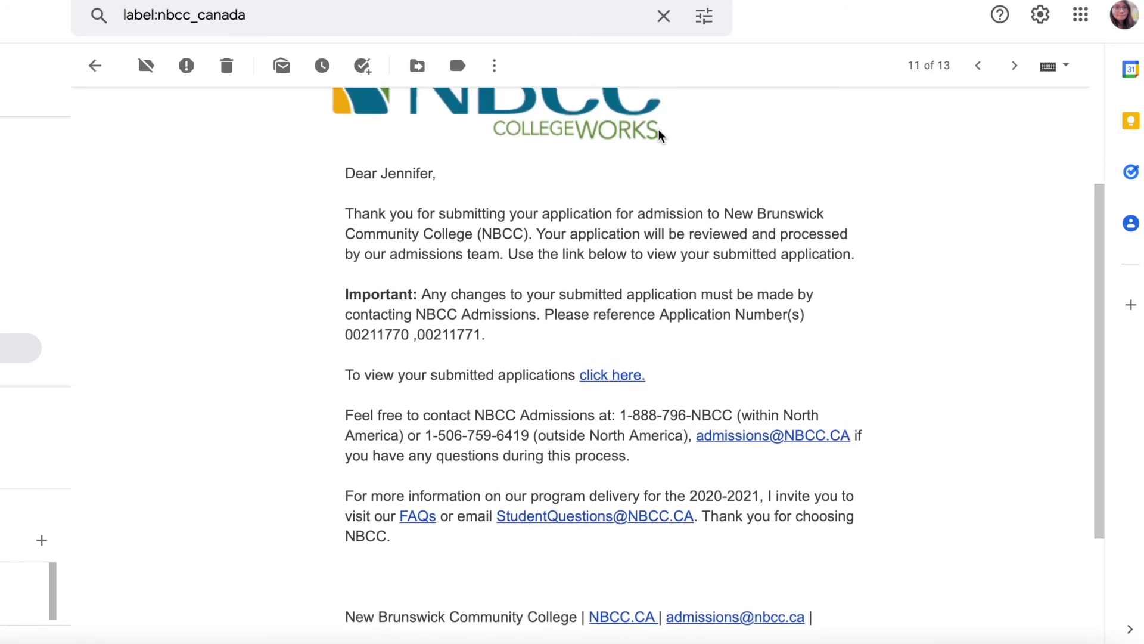
scroll(659, 130, down, 2)
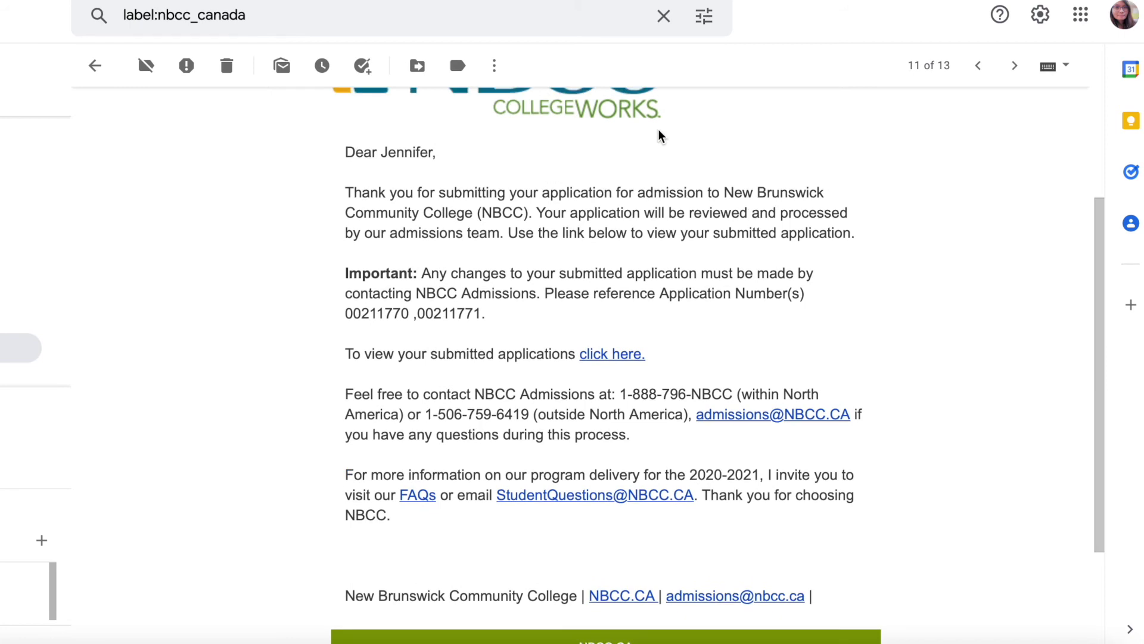
scroll(658, 128, up, 4)
scroll(658, 129, down, 3)
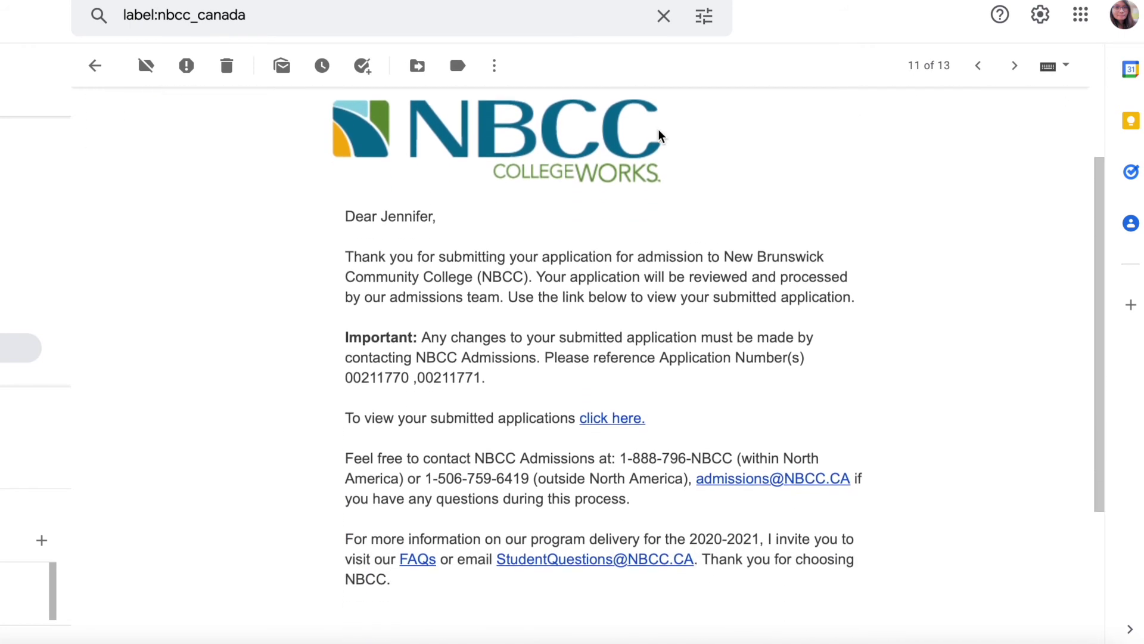
scroll(659, 130, down, 4)
scroll(659, 130, up, 4)
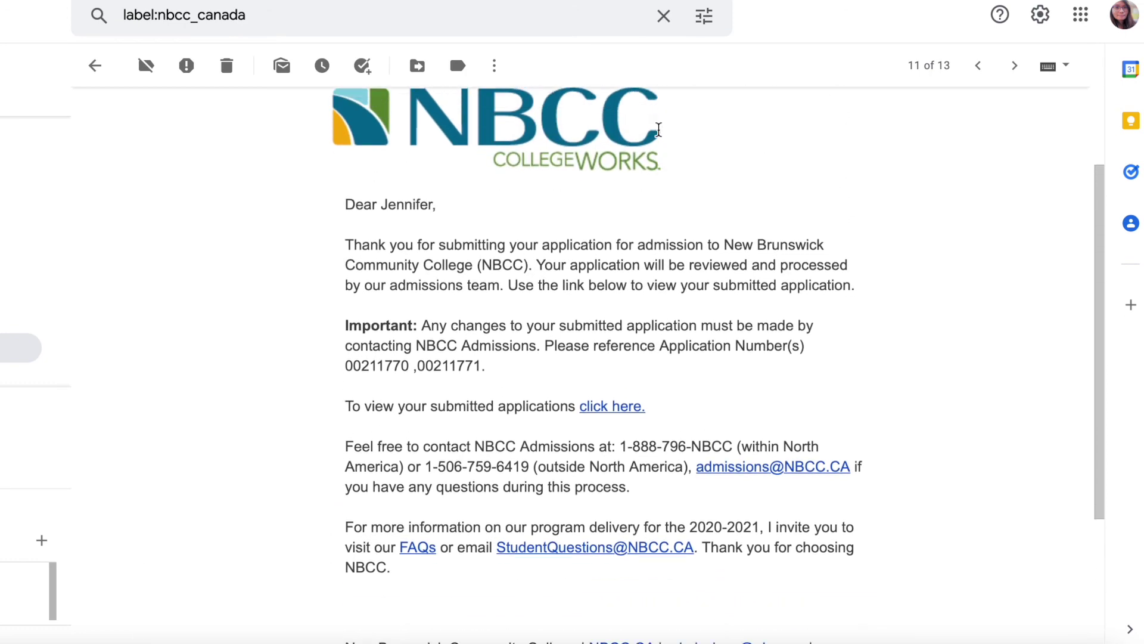
scroll(659, 130, up, 4)
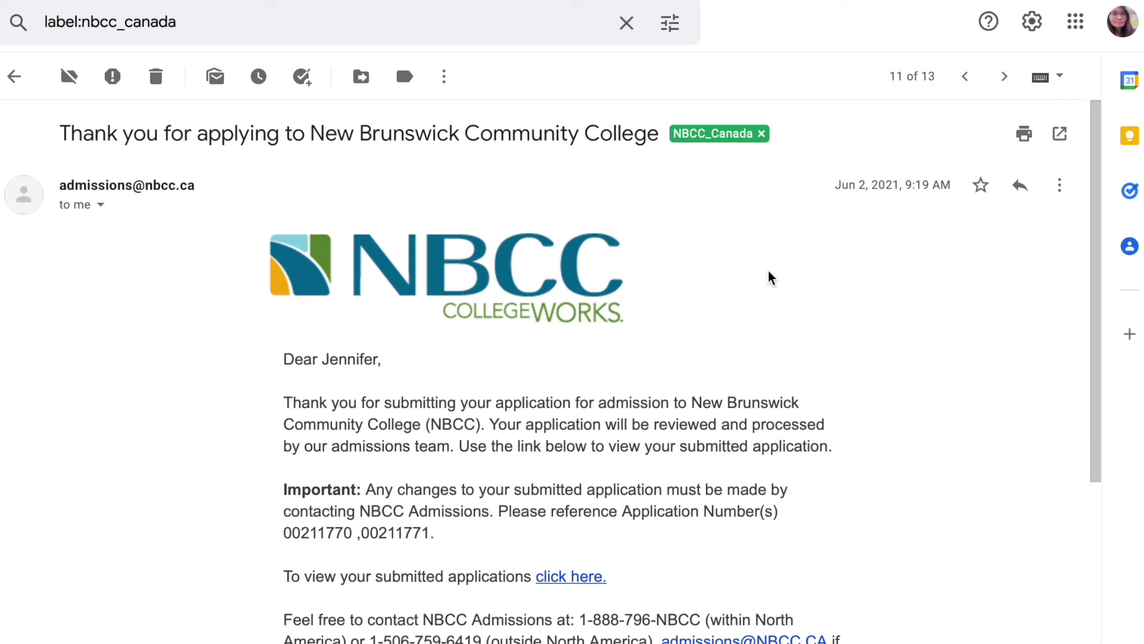
scroll(767, 270, down, 3)
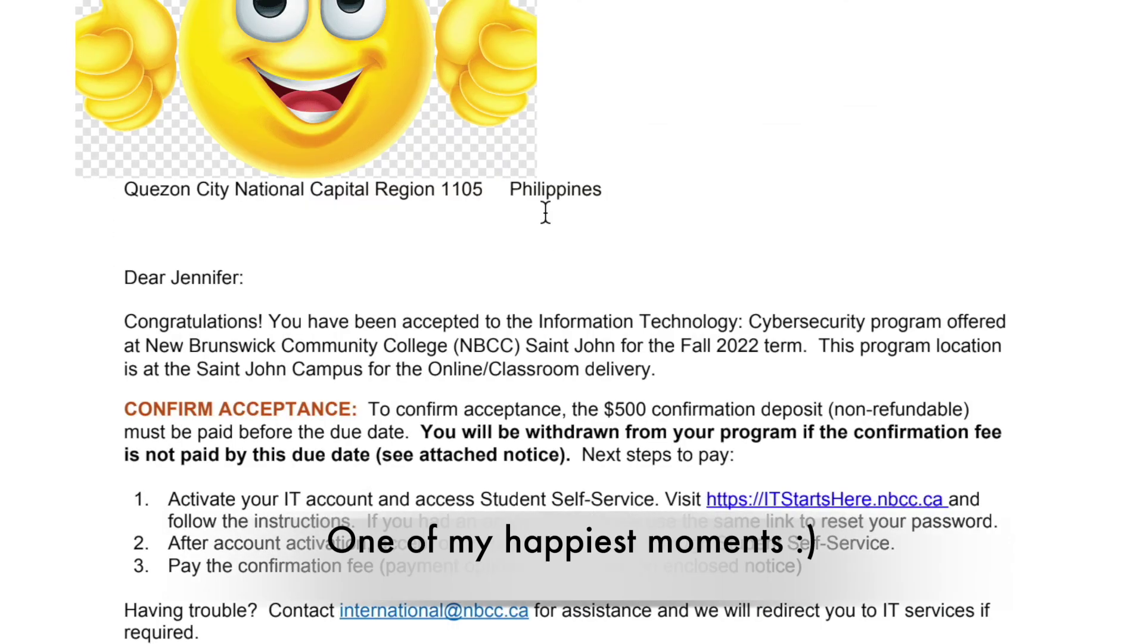
- Scroll to the Saint John Cybersecurity deposit notice: $500 non-refundable, due November 26, 2021
scroll(555, 290, down, 3)
scroll(545, 211, down, 4)
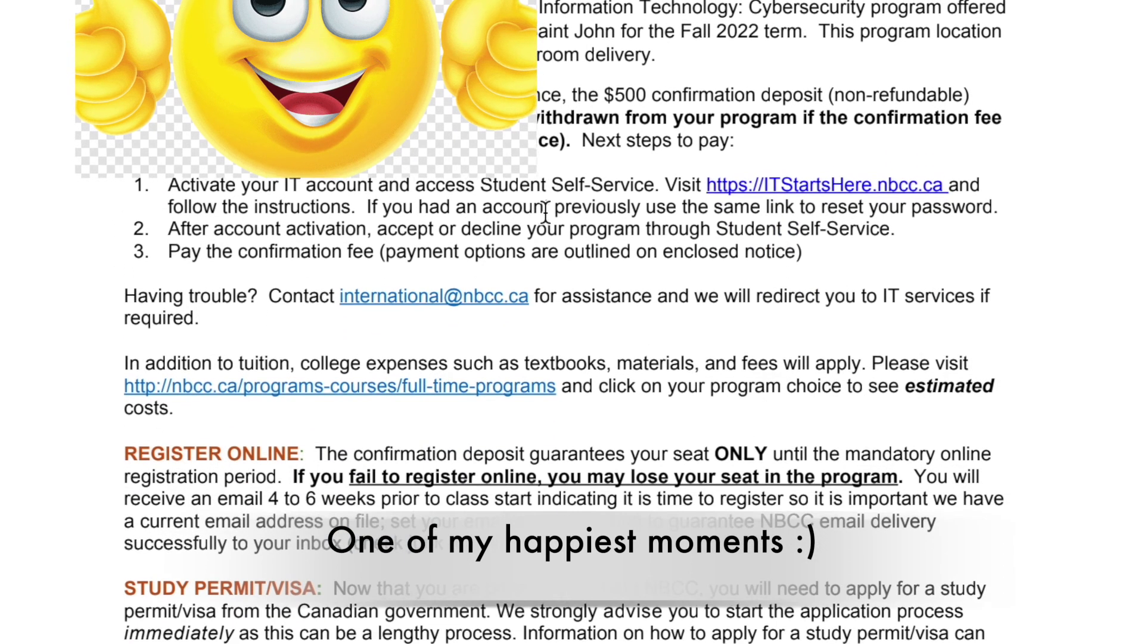
scroll(545, 212, down, 3)
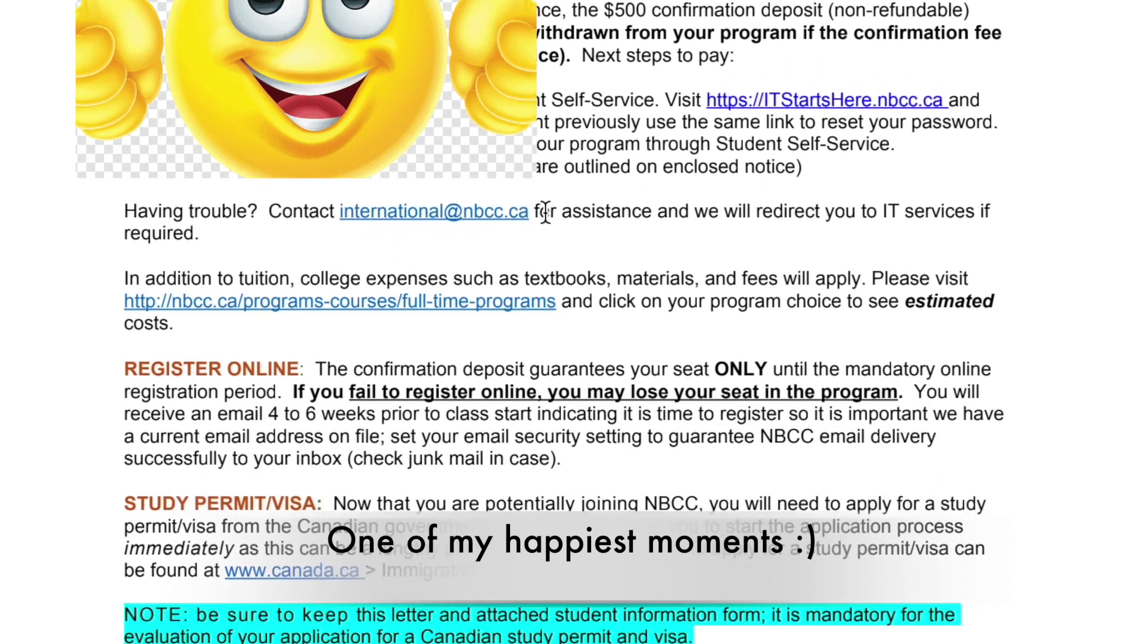
scroll(546, 211, down, 5)
scroll(546, 211, up, 6)
scroll(545, 211, down, 7)
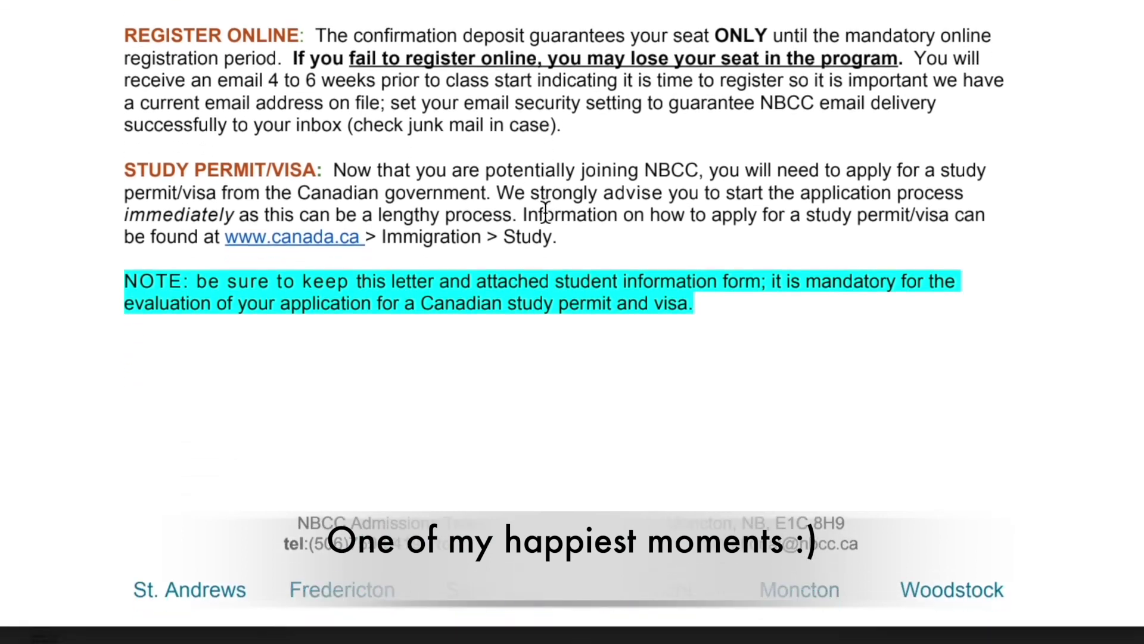
scroll(545, 212, down, 4)
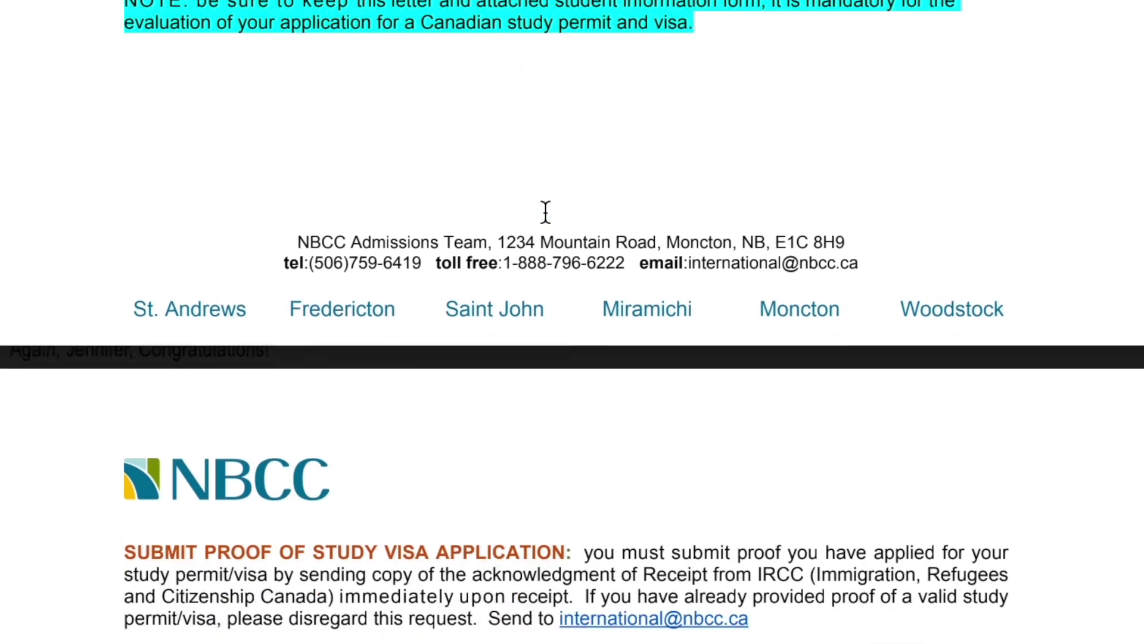
scroll(545, 212, down, 3)
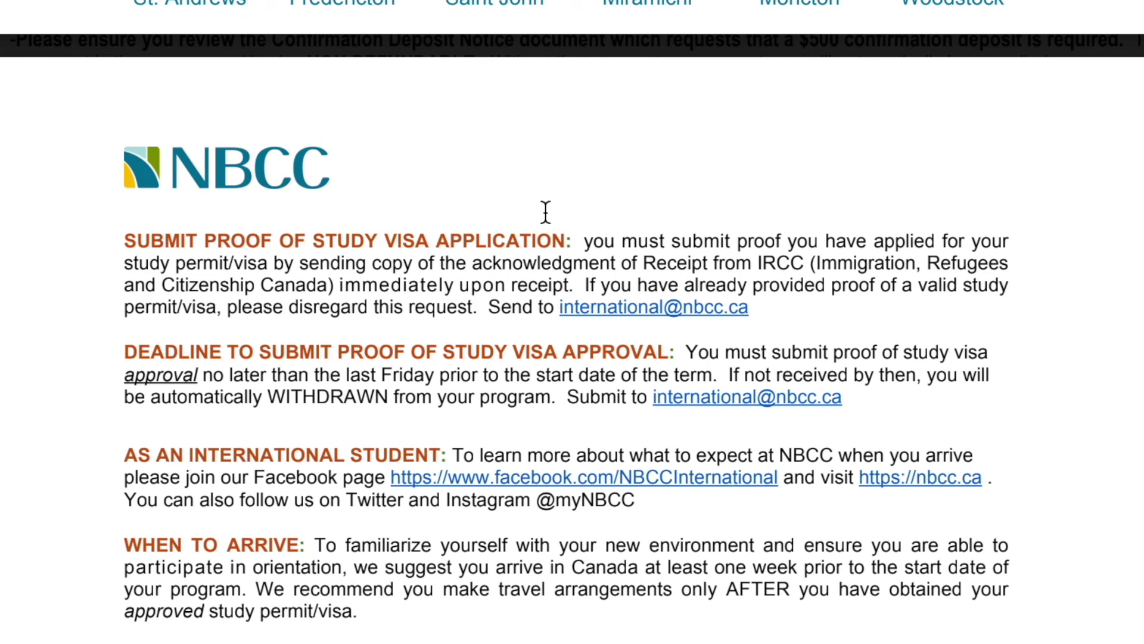
scroll(545, 213, down, 4)
scroll(545, 214, down, 8)
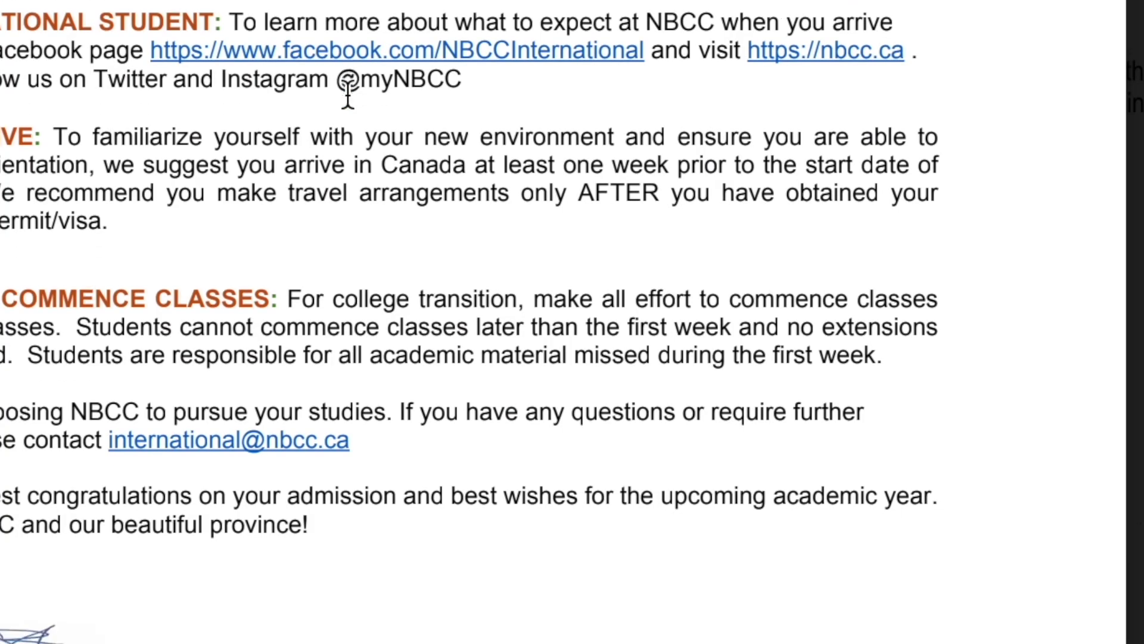
scroll(348, 95, down, 10)
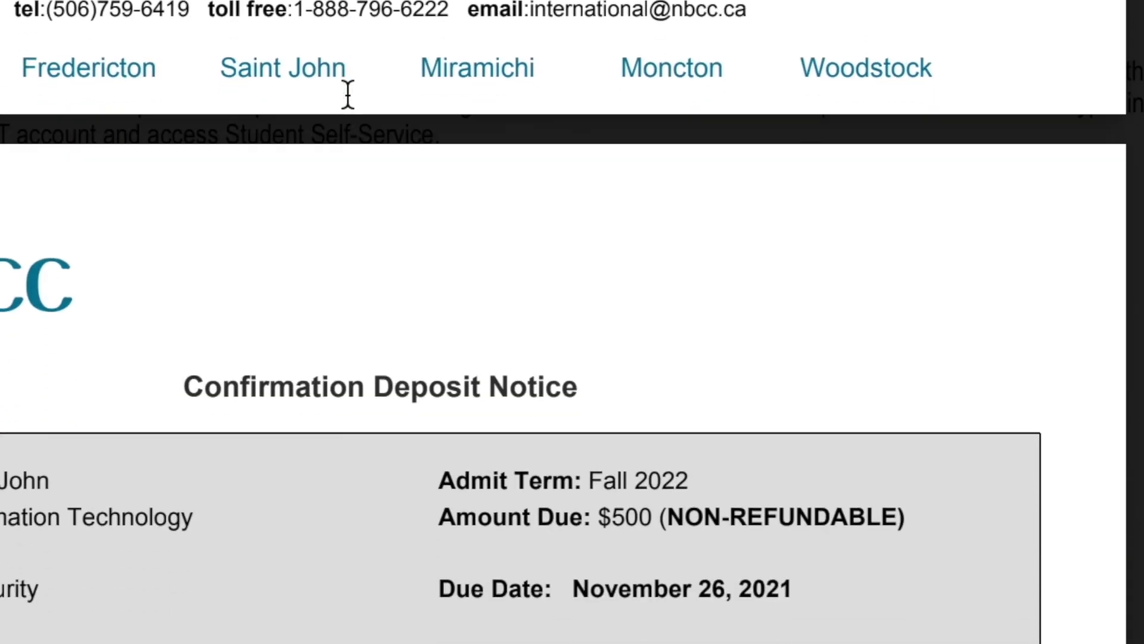
scroll(347, 94, down, 3)
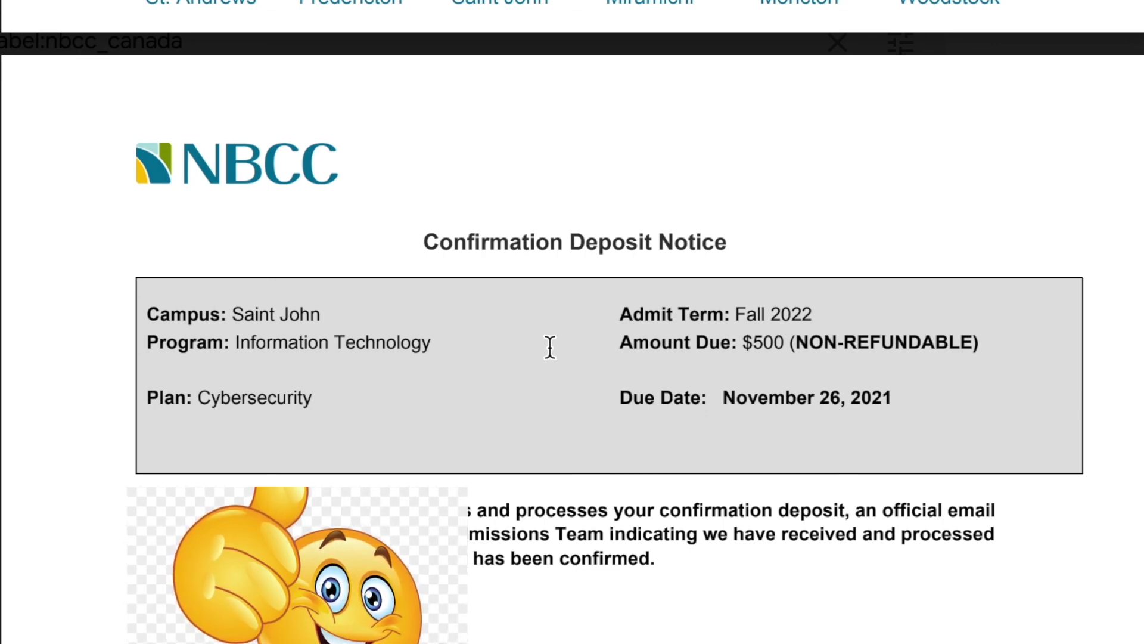
- Scroll through the NBCC letter to IRCC requesting a C32 co-op work permit in the preview
scroll(549, 348, down, 1)
scroll(549, 347, down, 2)
scroll(549, 347, up, 2)
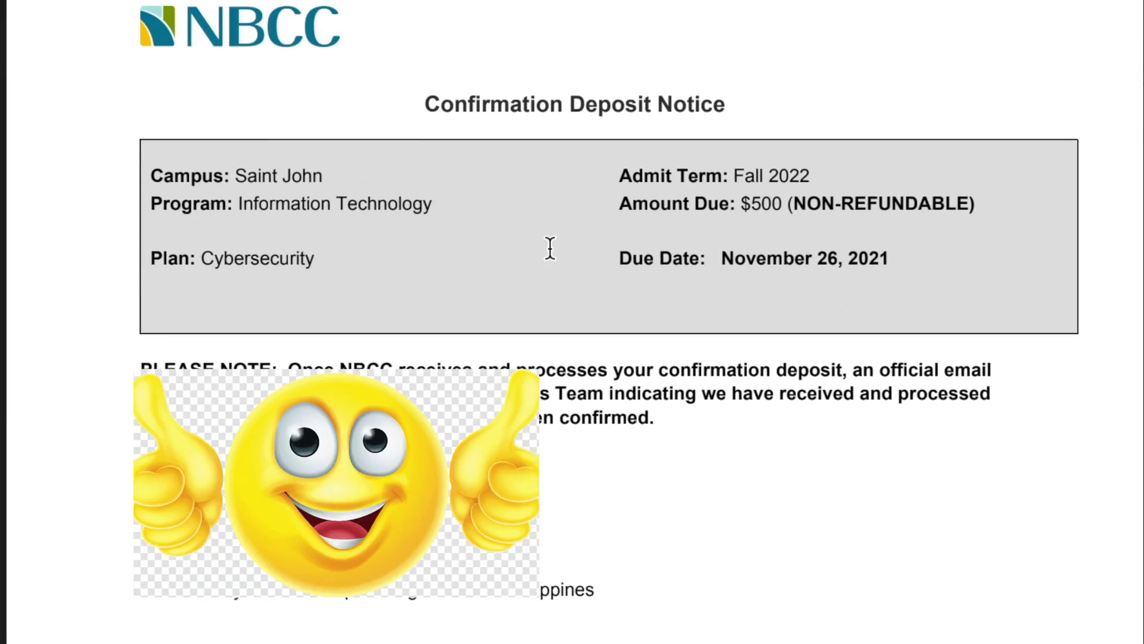
scroll(549, 248, down, 2)
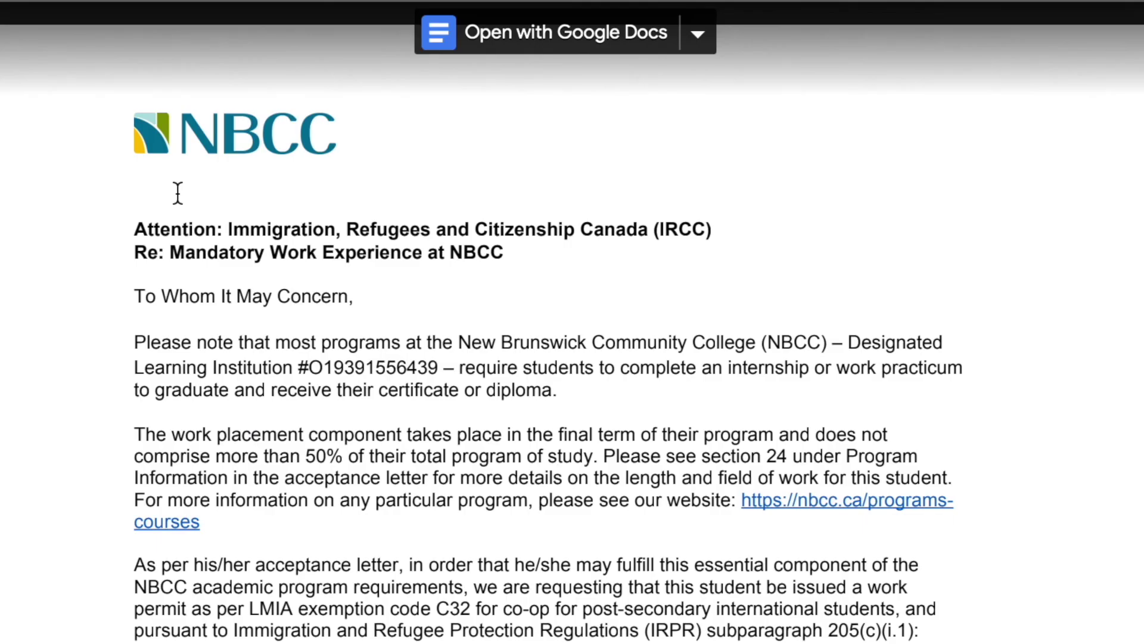
scroll(177, 193, down, 1)
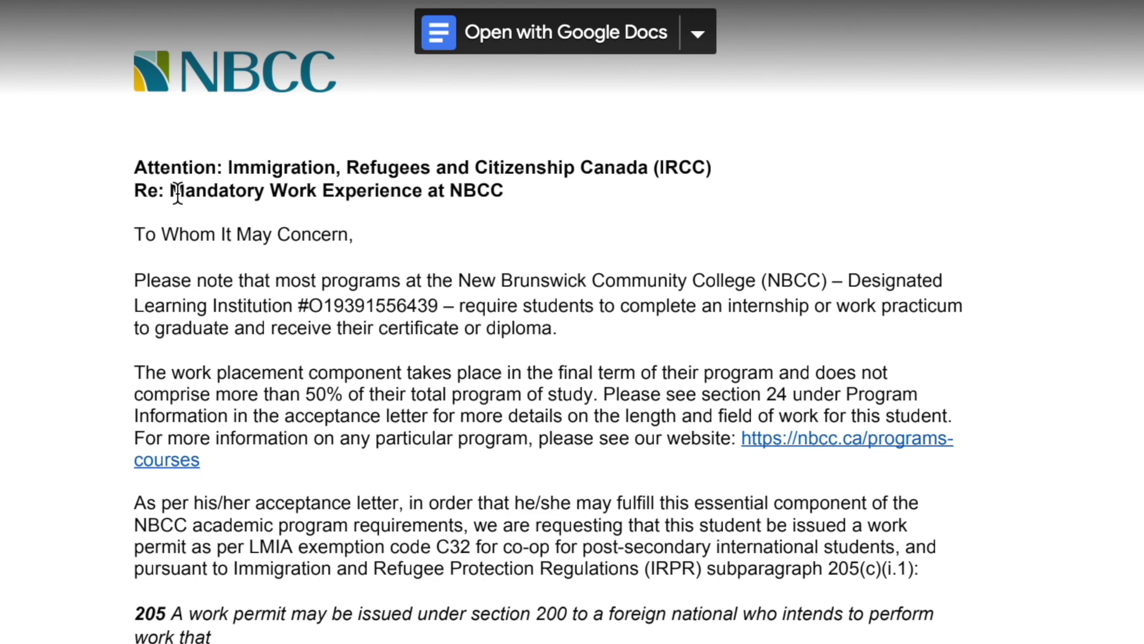
scroll(177, 193, down, 3)
scroll(178, 193, up, 4)
scroll(178, 192, down, 2)
scroll(178, 193, down, 3)
double_click(177, 195)
right_click(177, 194)
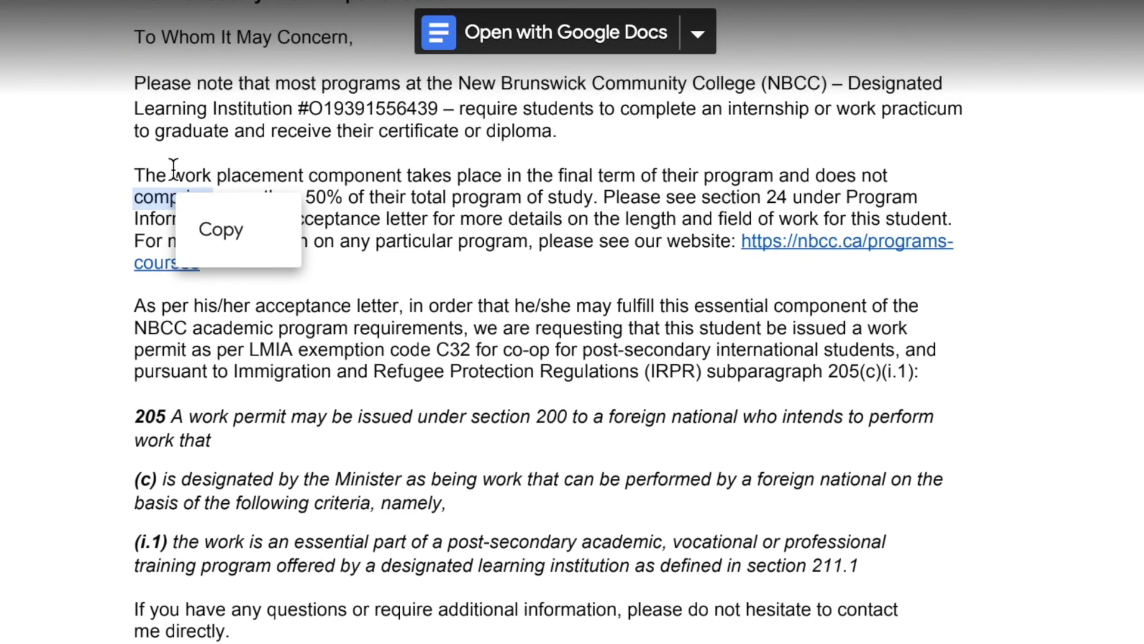
click(576, 241)
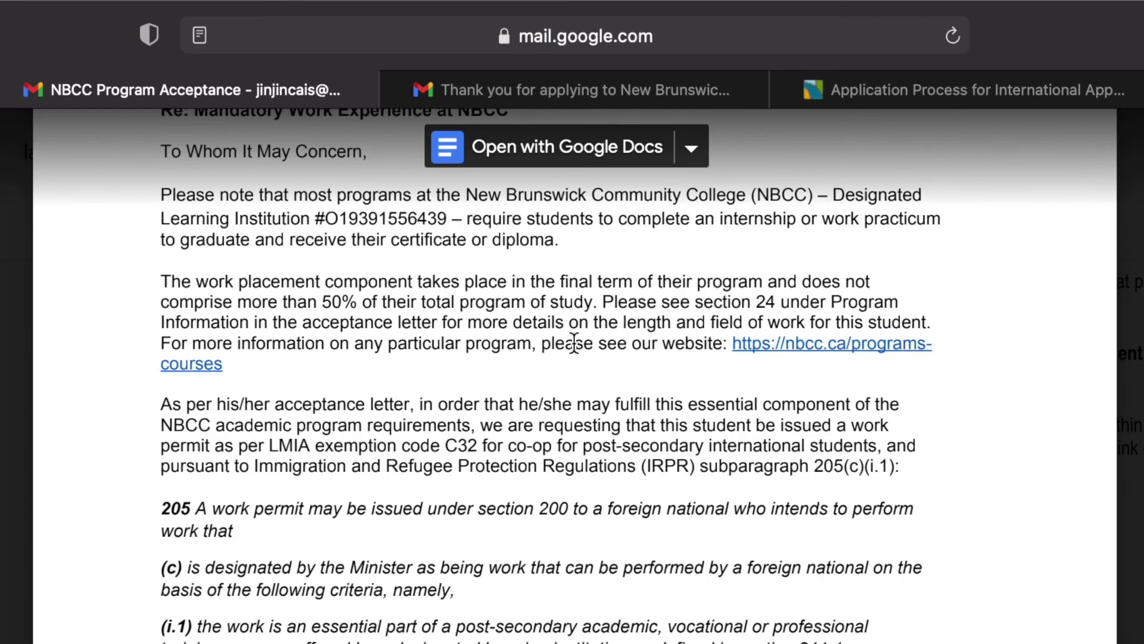
scroll(574, 344, down, 3)
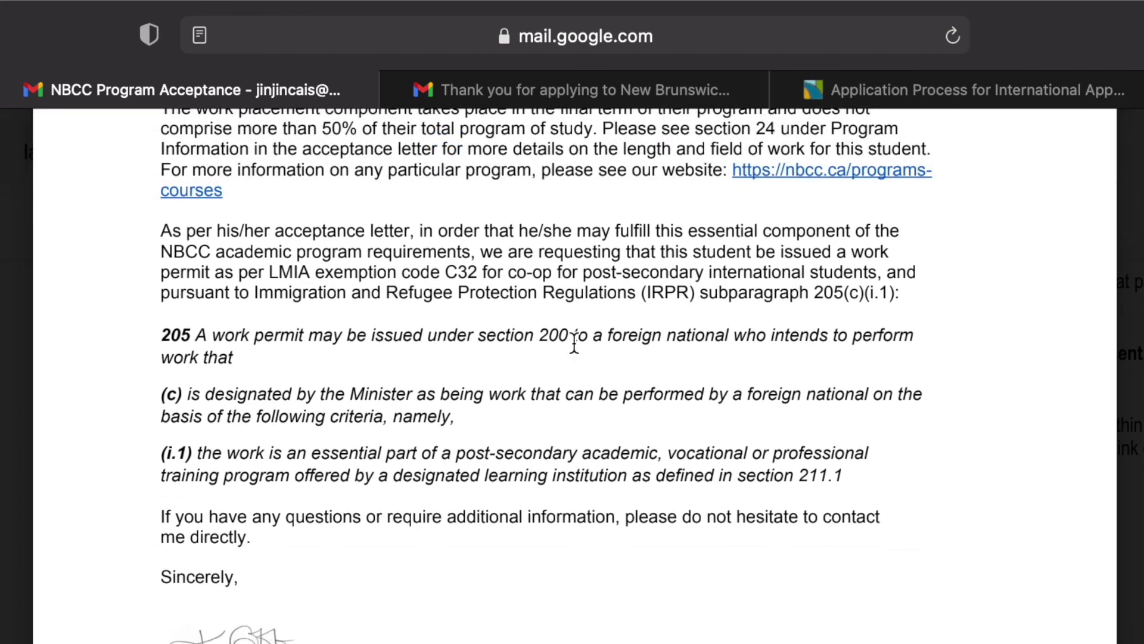
scroll(574, 344, down, 1)
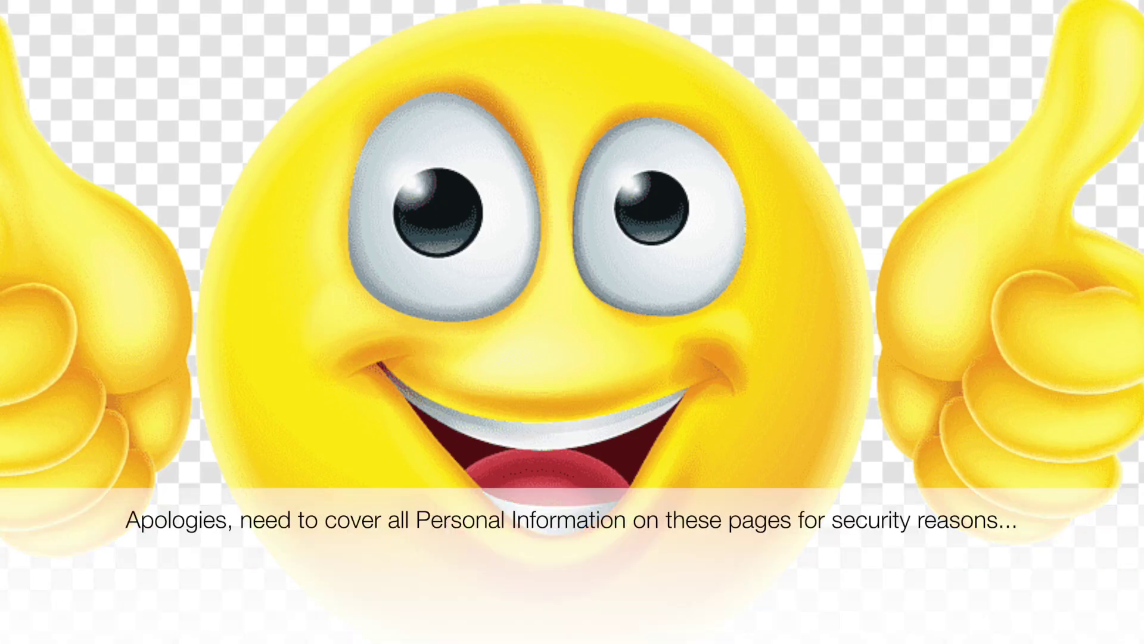